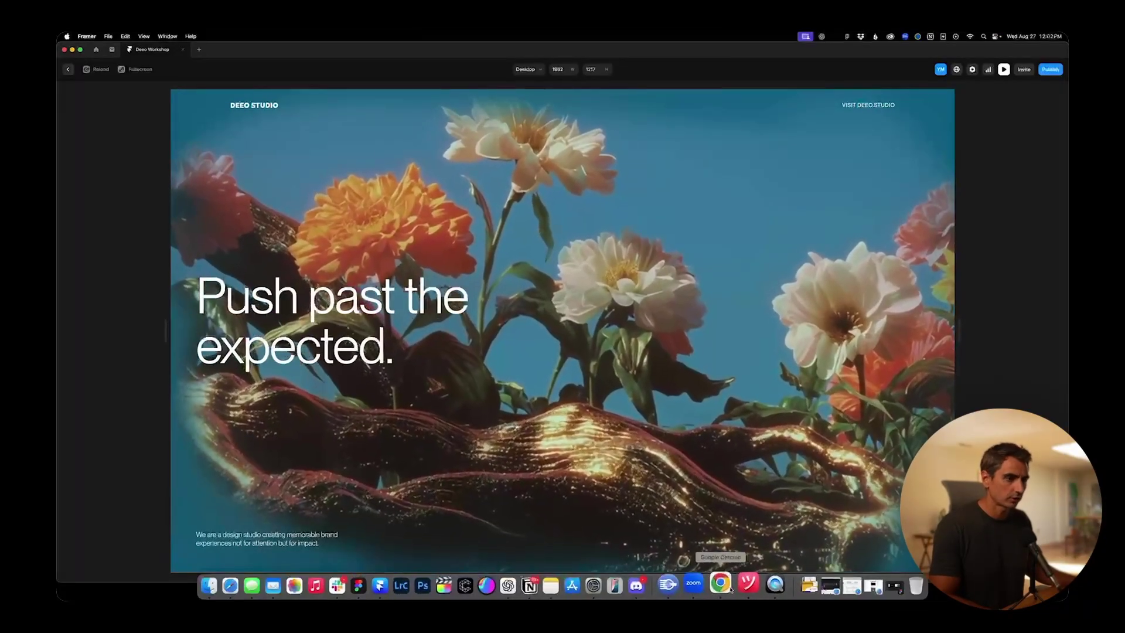
- Switch from the Framer hero preview to the Unicorn Studio dashboard in Chrome
left_click(721, 583)
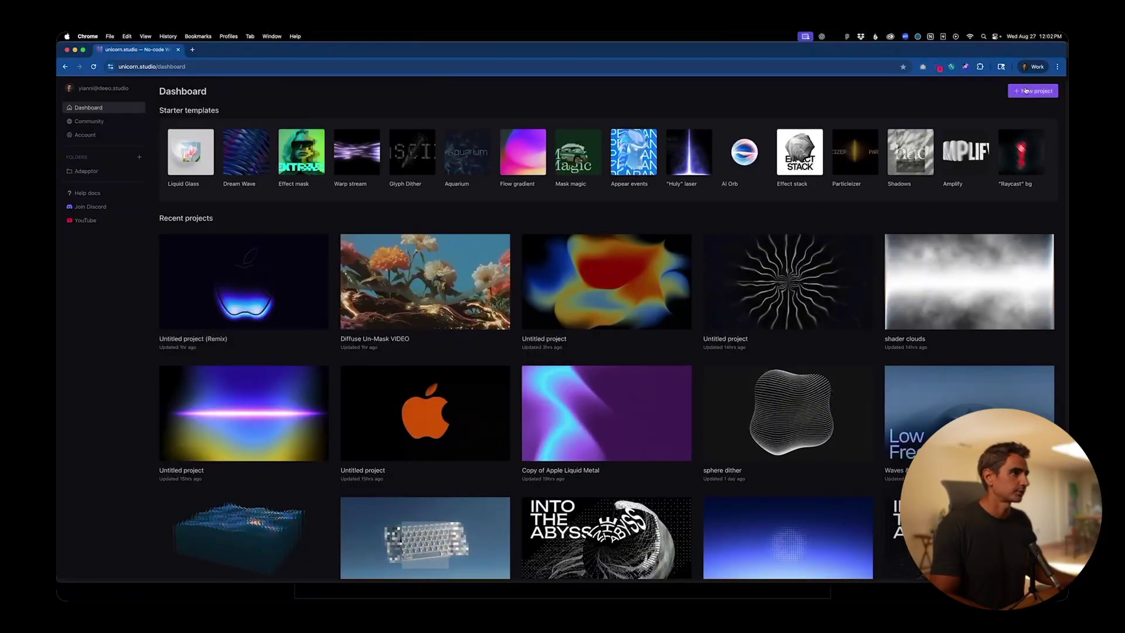
- Create a new project holding the flowers image with Fit to artboard enabled
left_click(1026, 91)
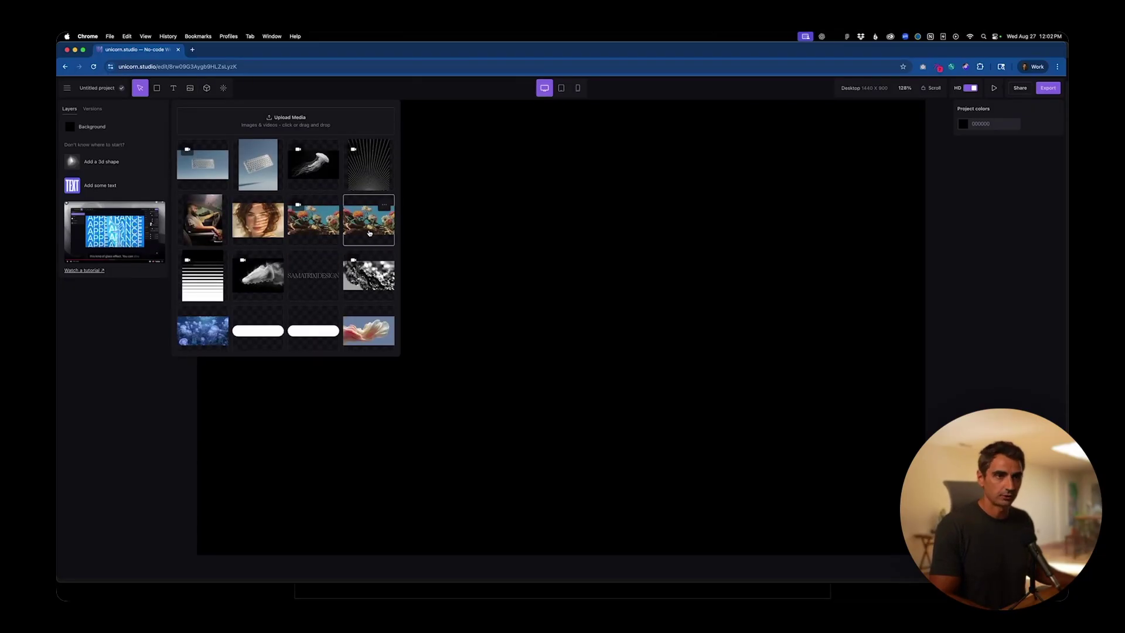
left_click(369, 233)
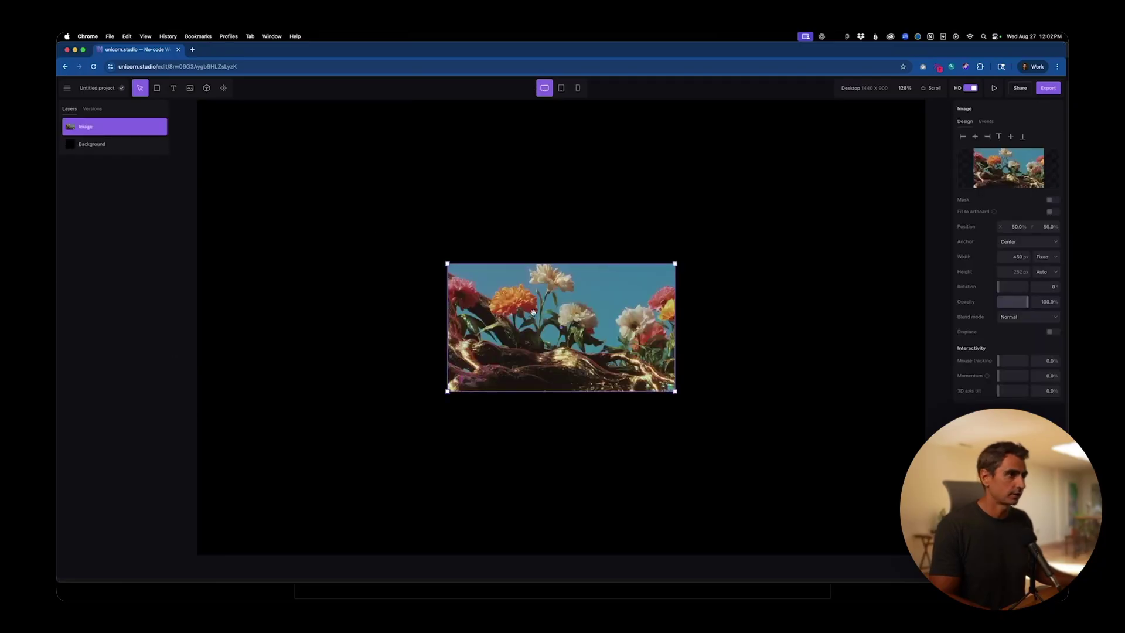
left_click(1051, 212)
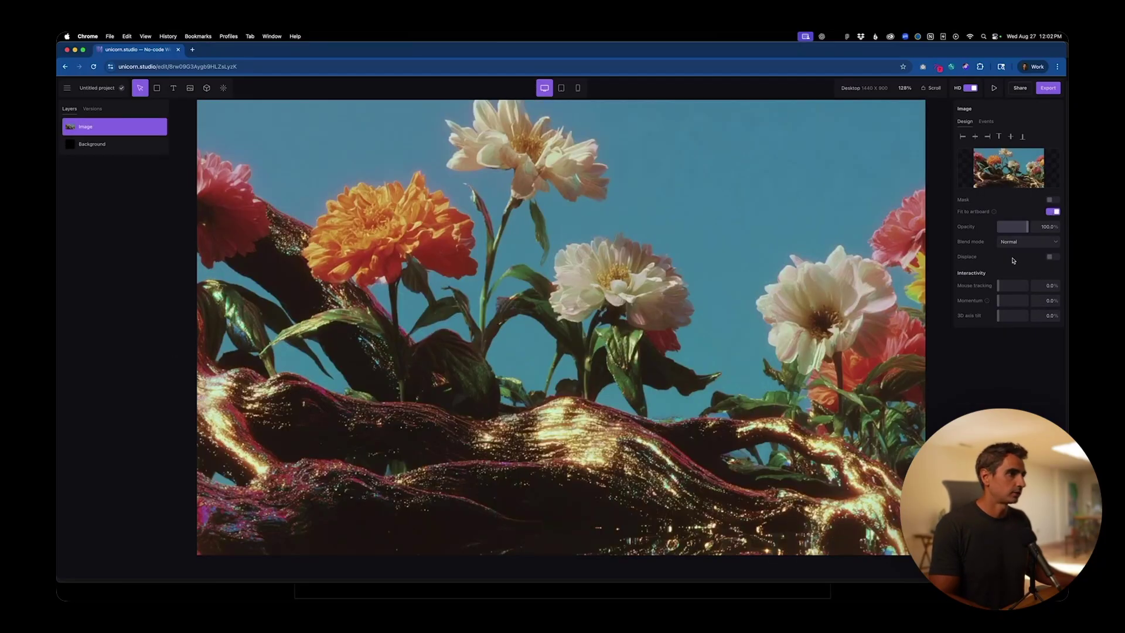
left_click(581, 284)
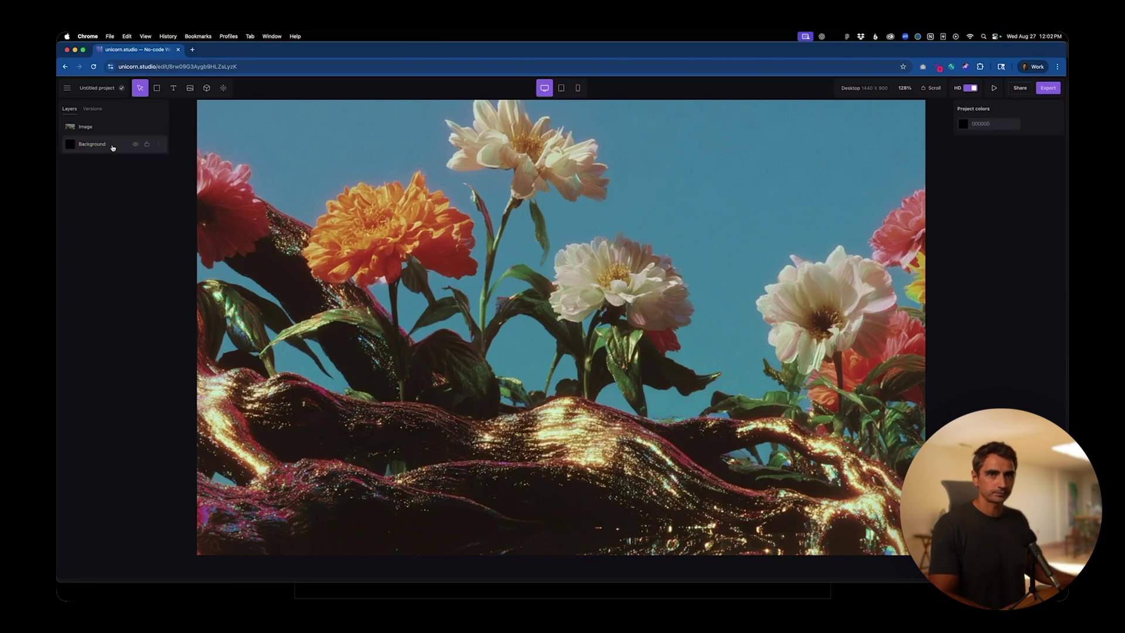
left_click(87, 129)
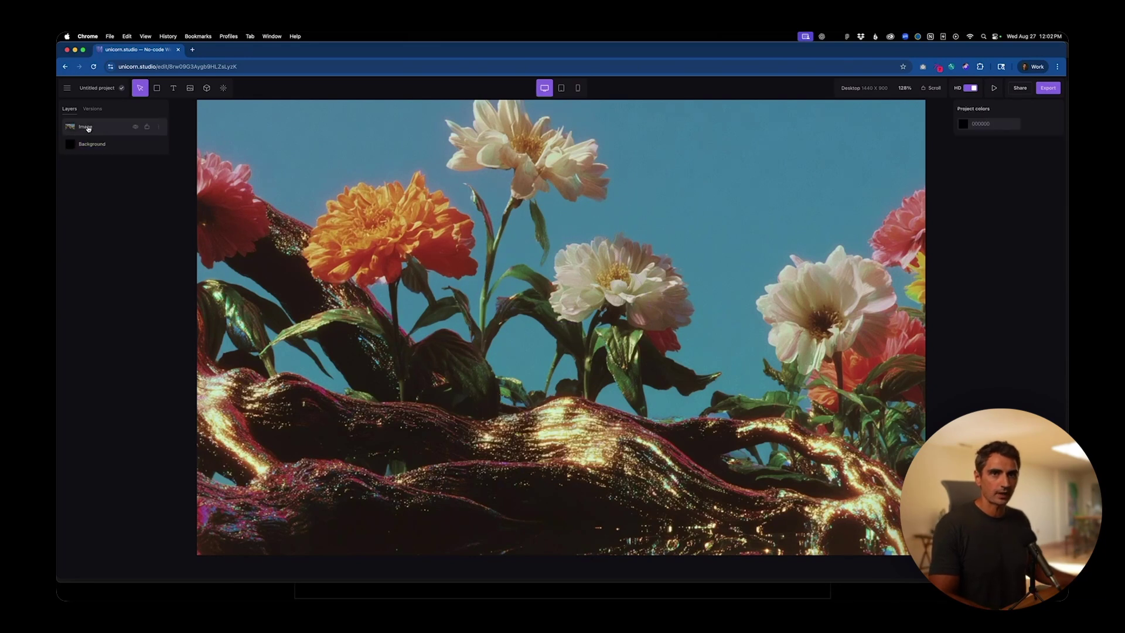
- Attach a Blur > Diffuse effect to the Image layer, raising amount to 46% and grain
left_click(224, 89)
scroll(331, 245, "down", 2)
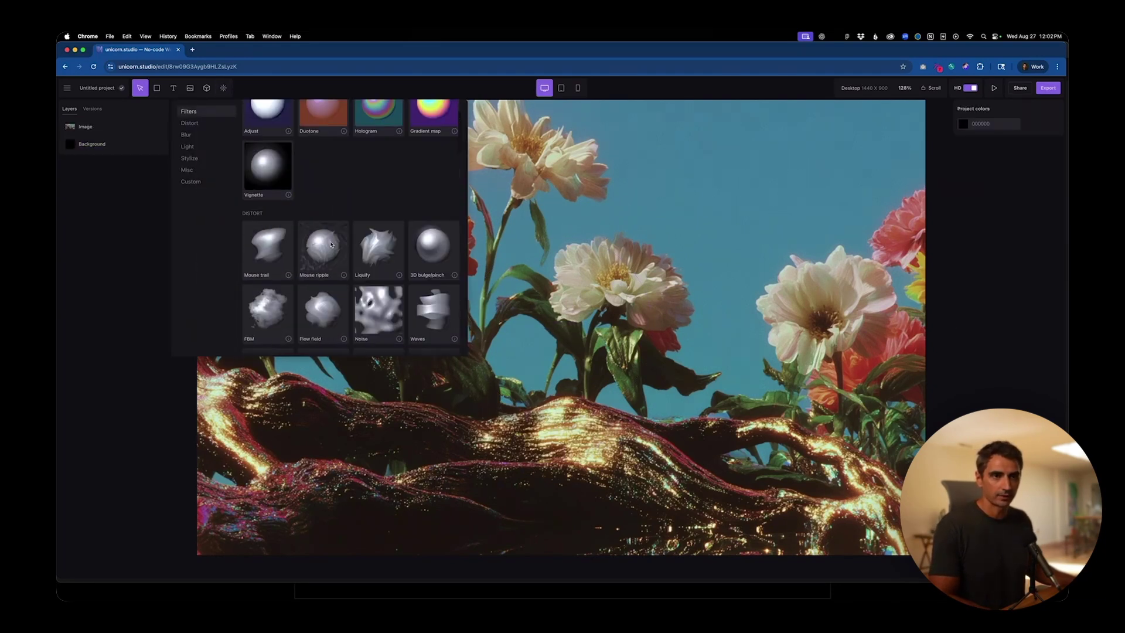
scroll(331, 245, "down", 6)
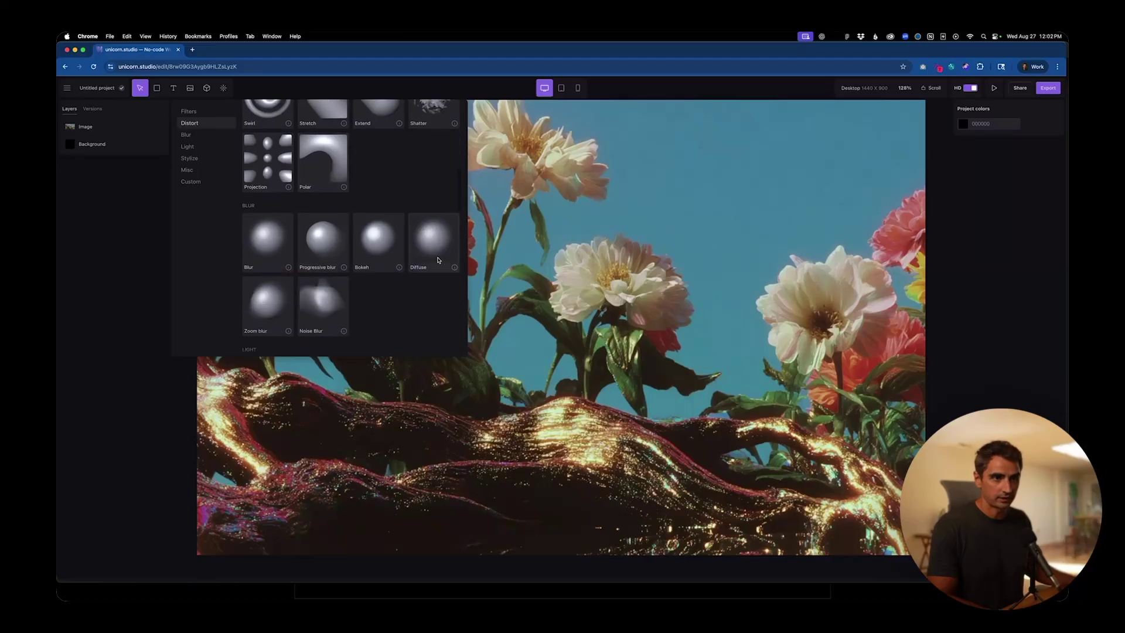
left_click(429, 249)
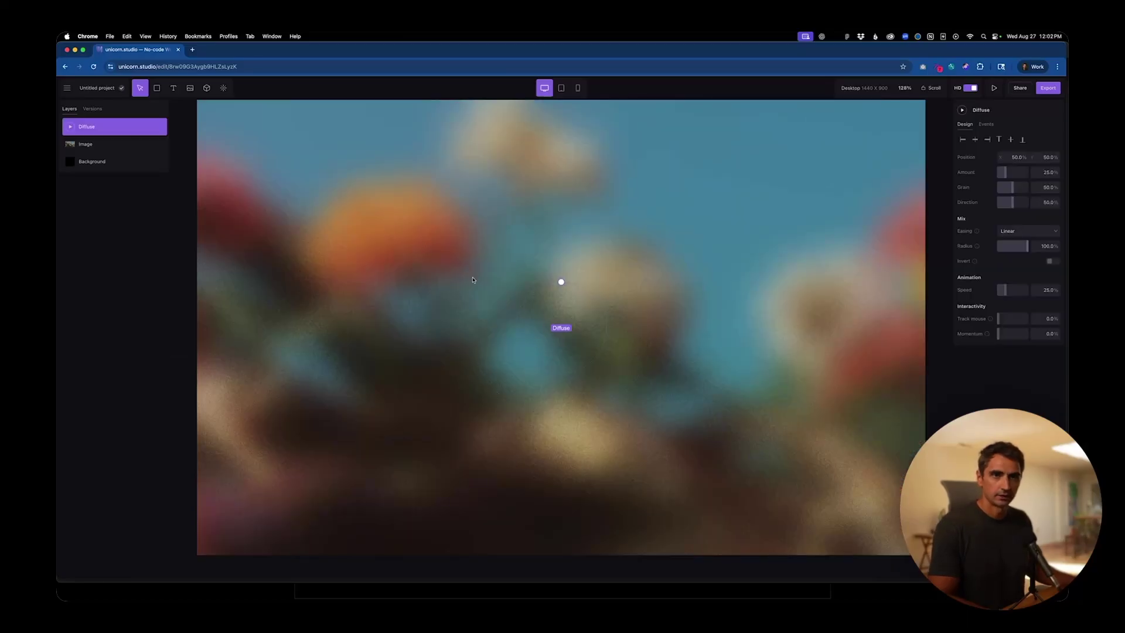
left_click_drag(86, 127, 88, 144)
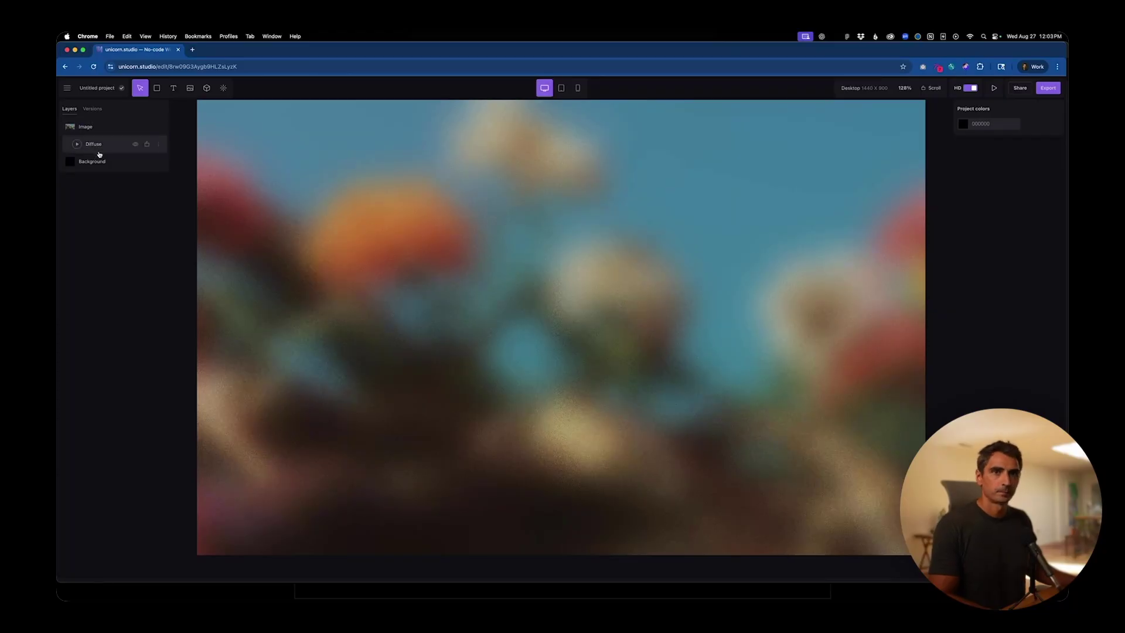
left_click(94, 147)
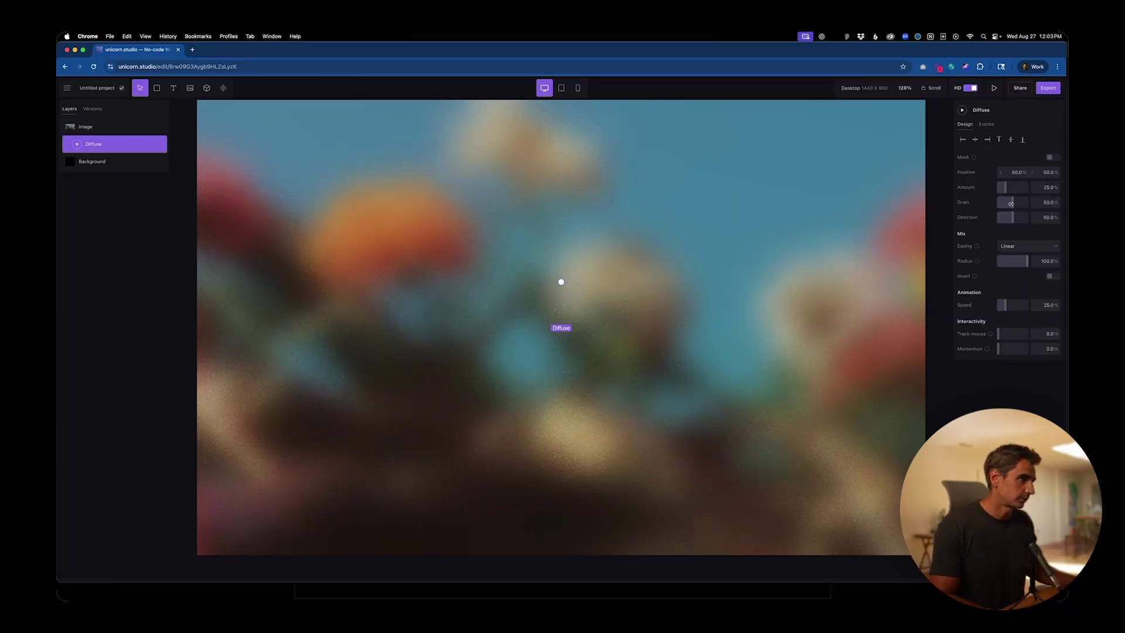
left_click_drag(1014, 204, 1010, 206)
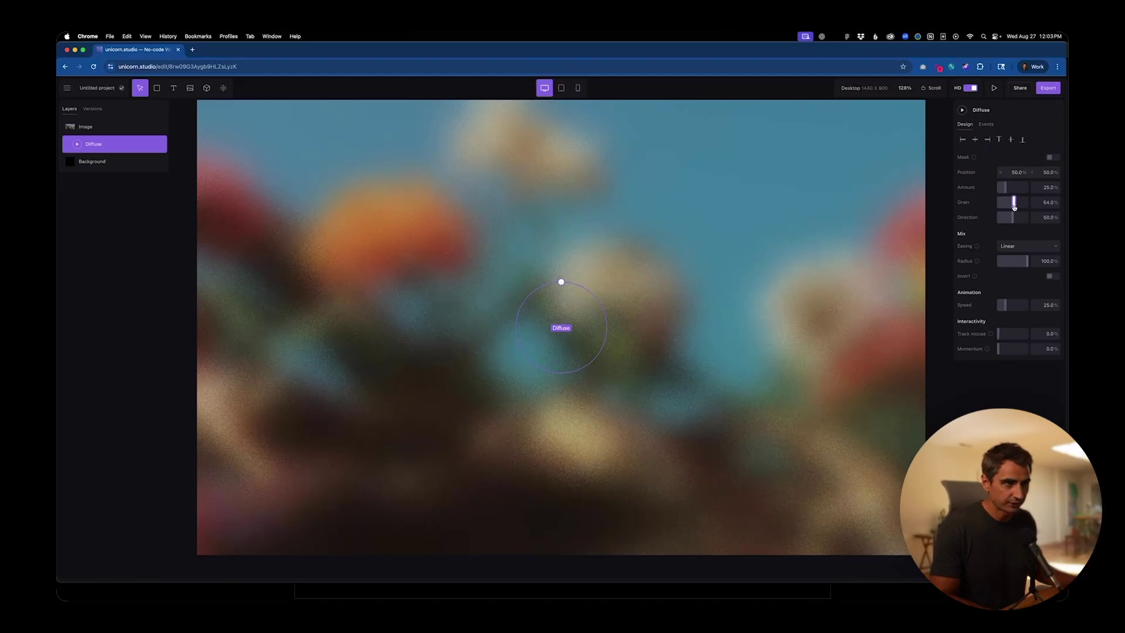
left_click_drag(1010, 216, 1011, 189)
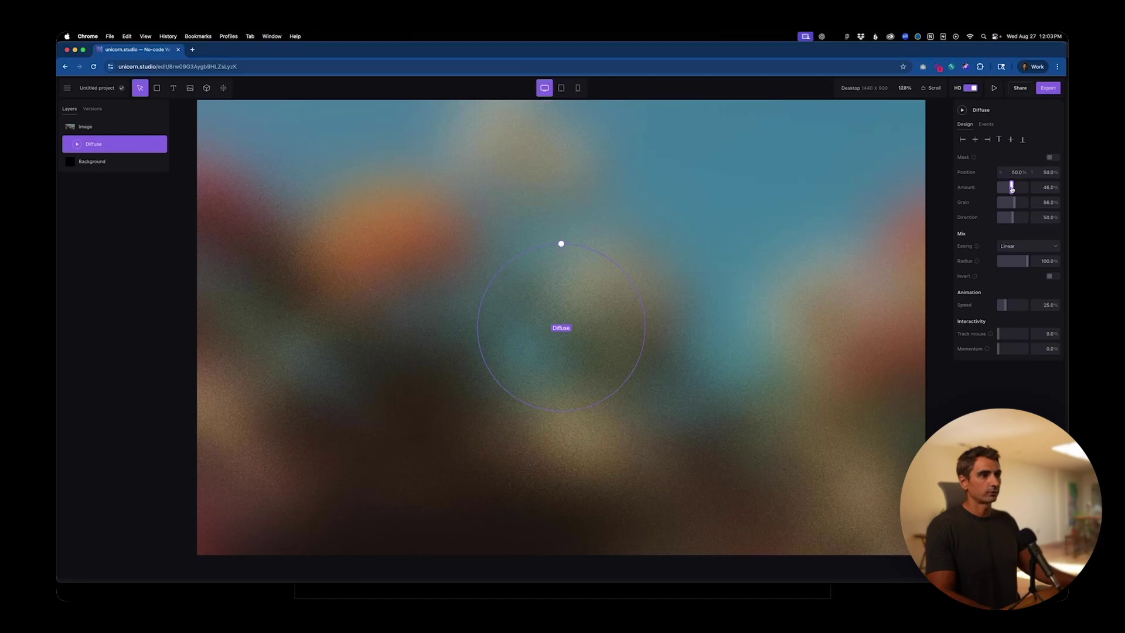
left_click(147, 256)
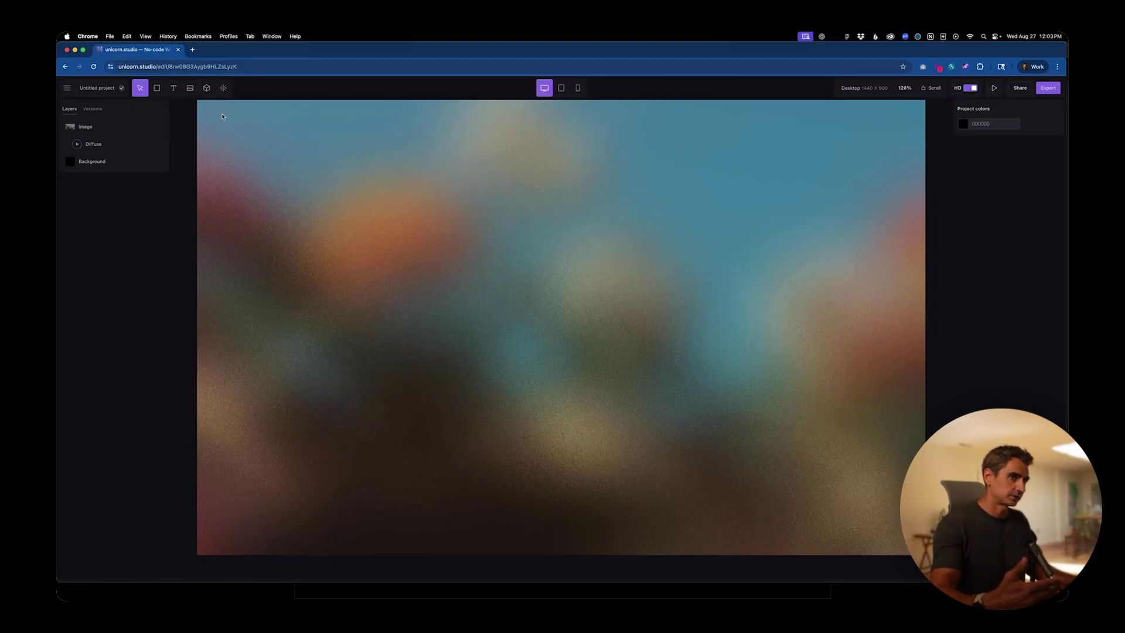
- Add a second flowers image layer from the media library, fitted to the artboard
left_click(190, 88)
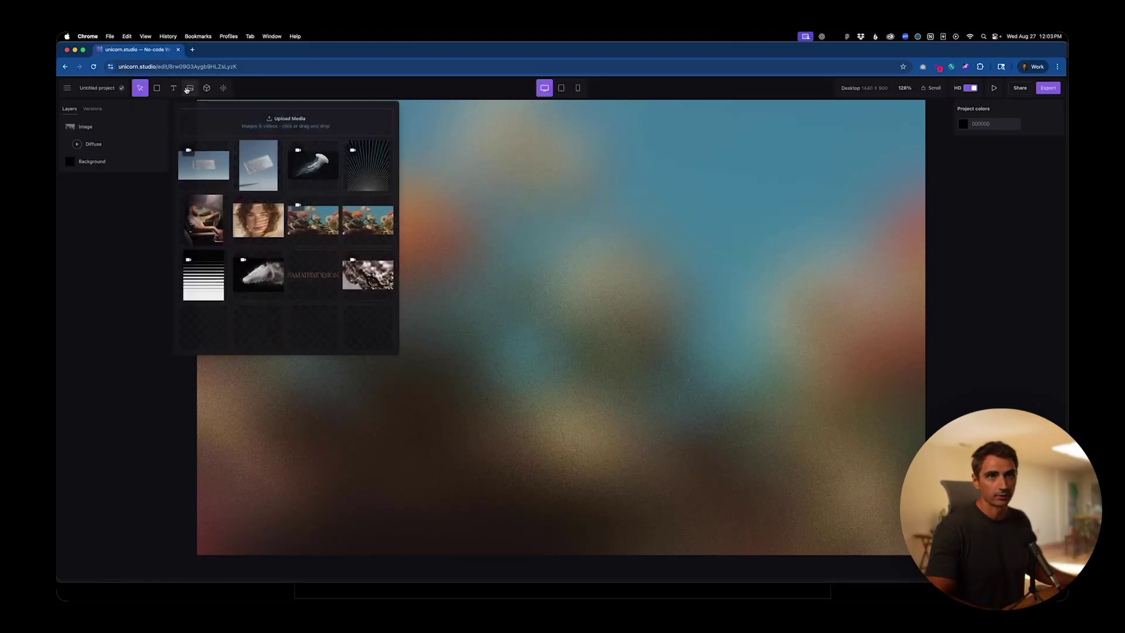
left_click(359, 231)
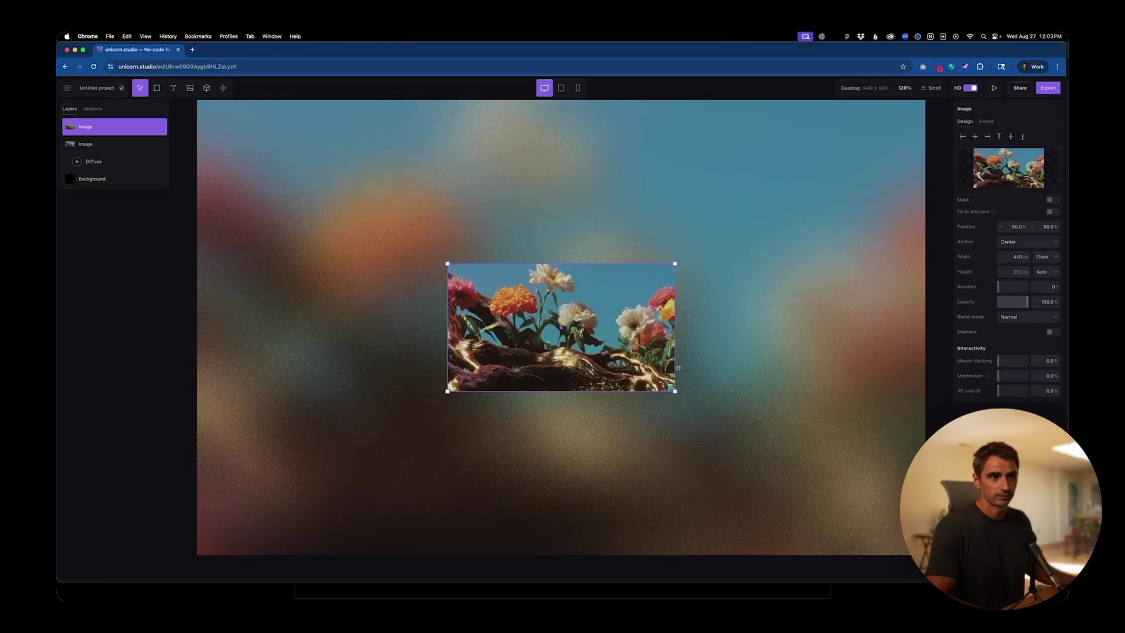
left_click(1052, 212)
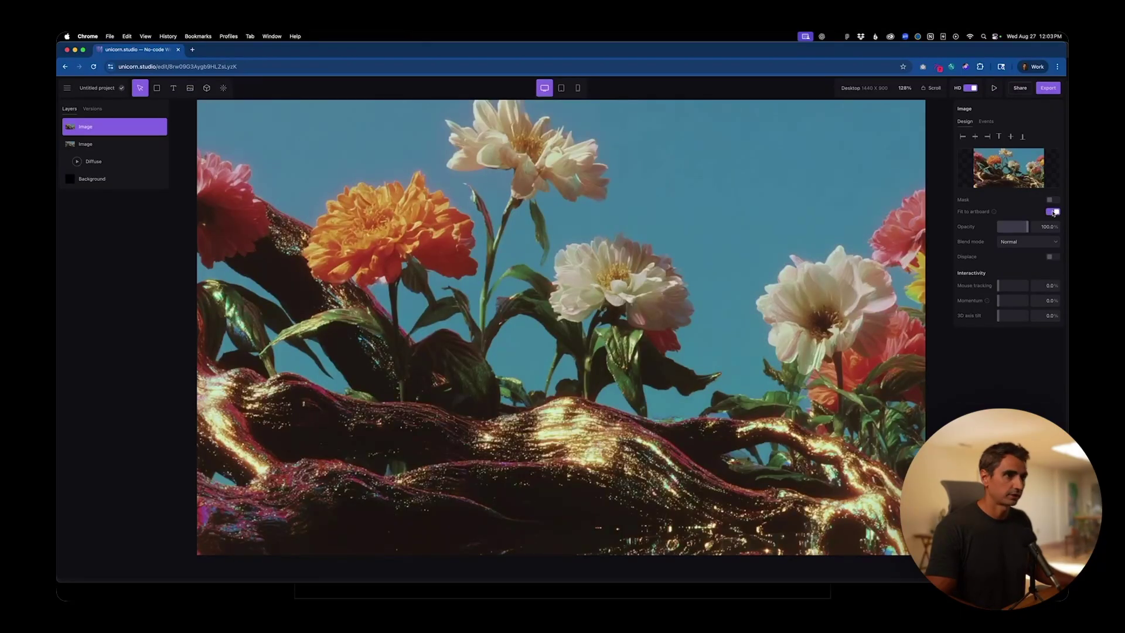
- Attach a Distort > Mouse trail effect to the top Image layer
left_click(226, 88)
scroll(343, 245, "down", 3)
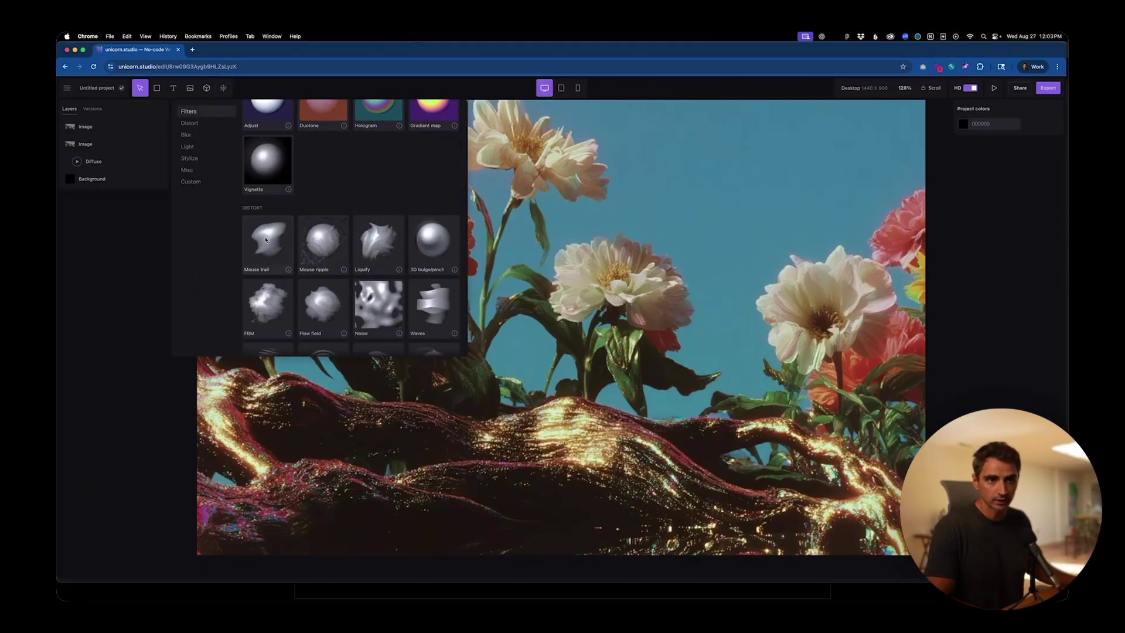
left_click(265, 239)
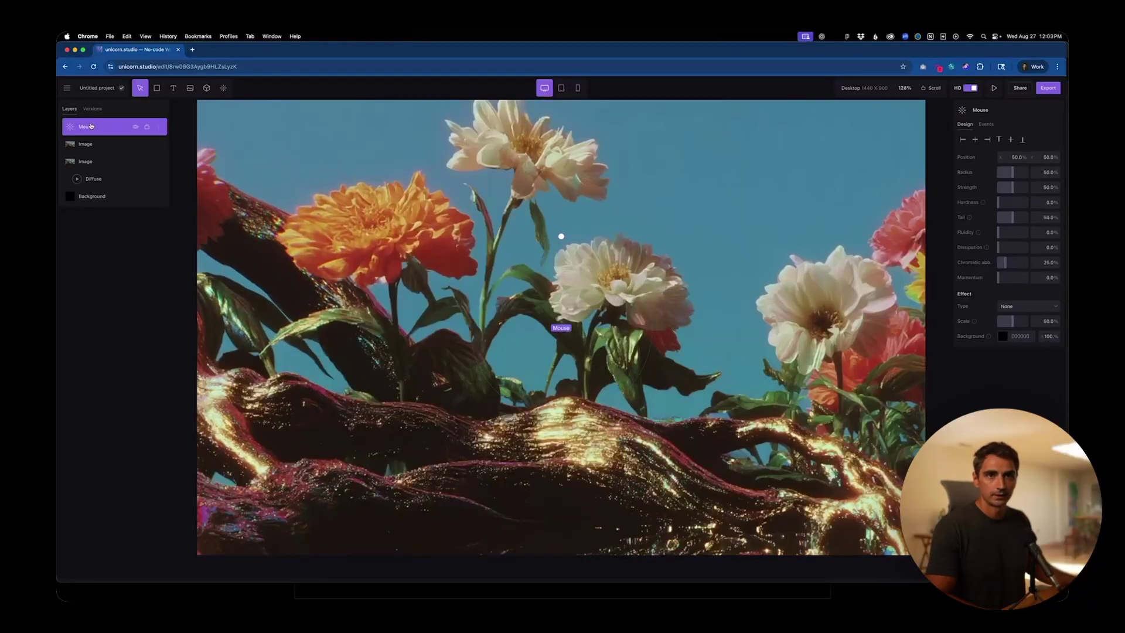
left_click_drag(90, 128, 86, 143)
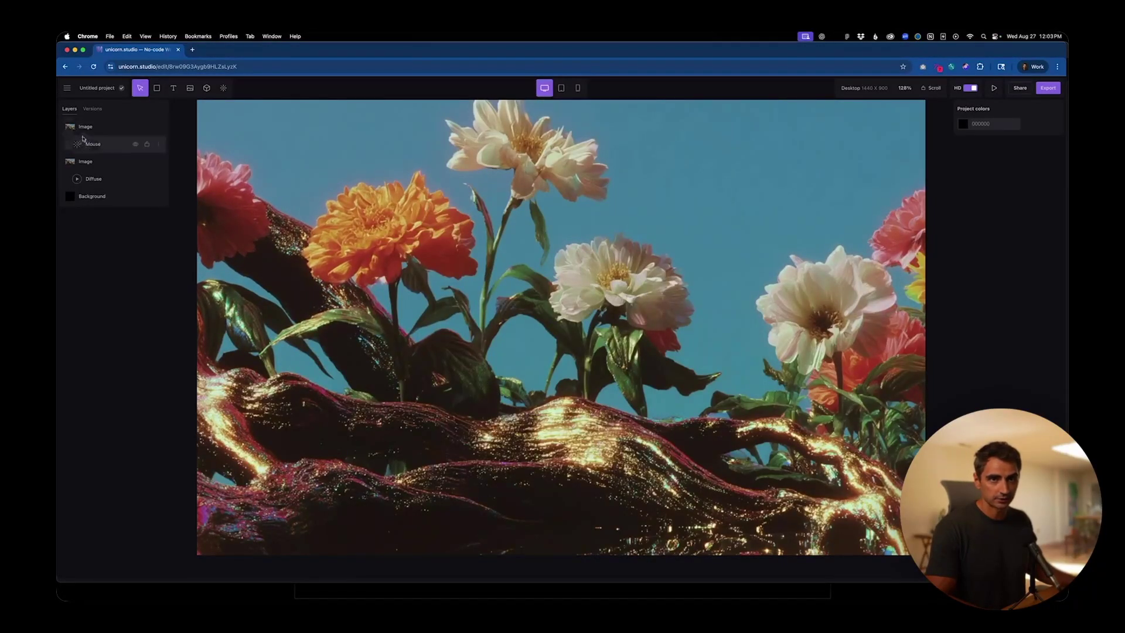
left_click(87, 143)
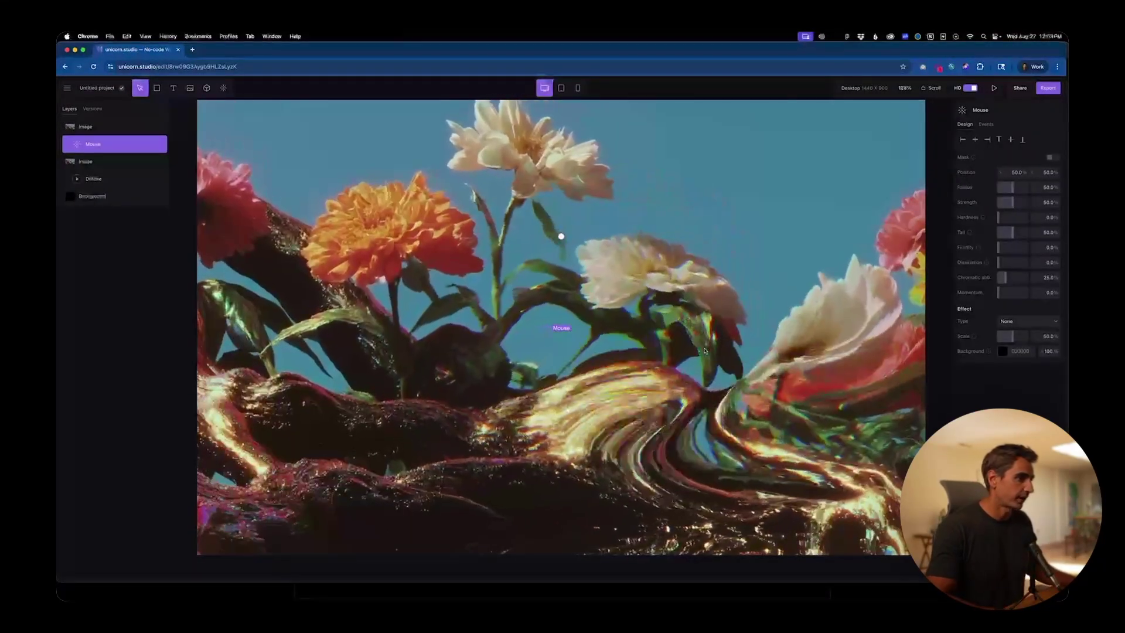
- Switch the Mouse effect to Reveal Background with 0% background opacity
left_click(1010, 321)
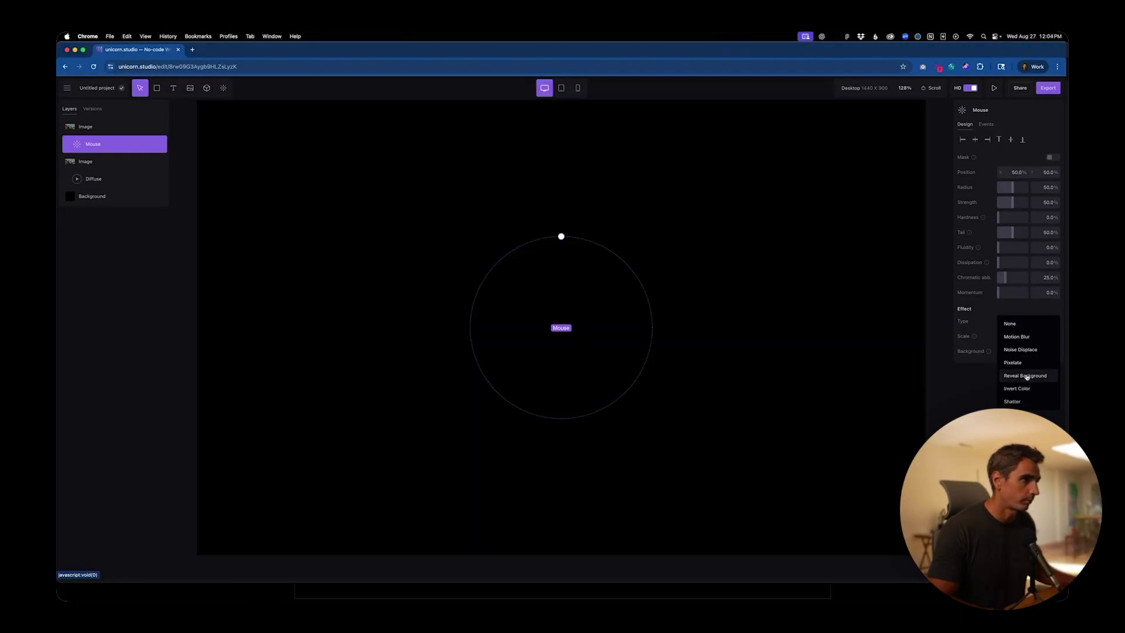
left_click(1026, 376)
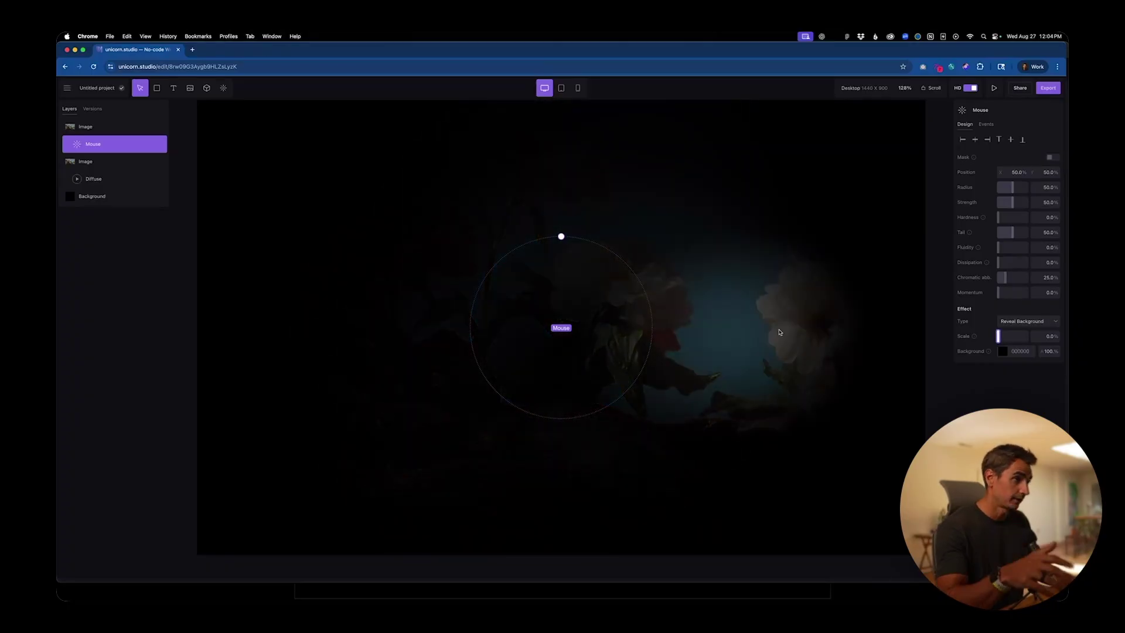
left_click(1049, 351)
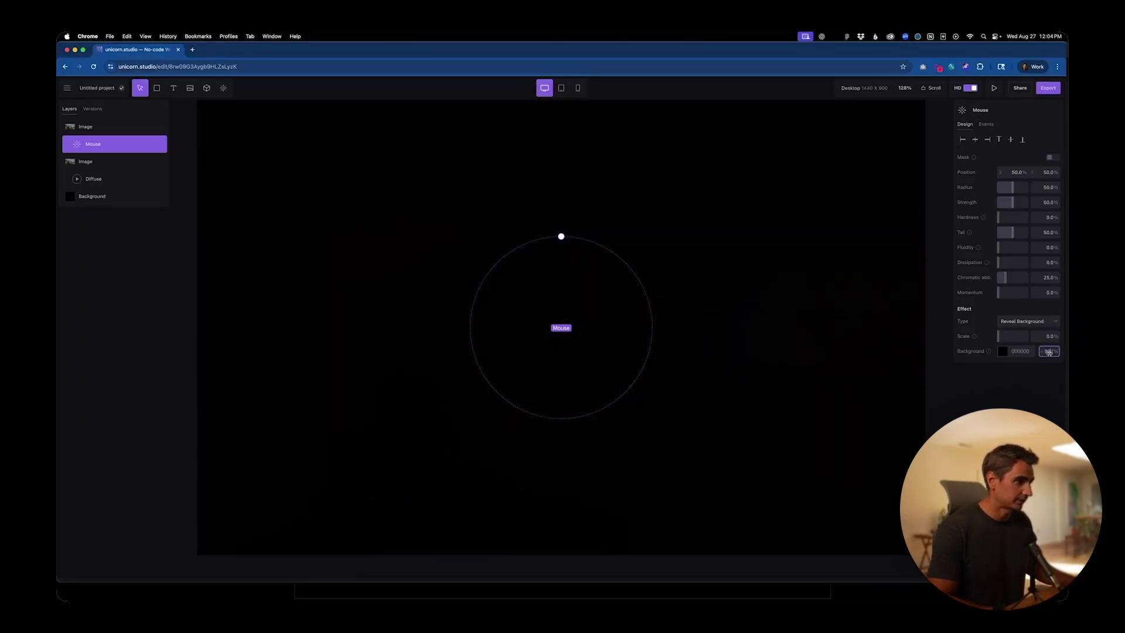
key("Return")
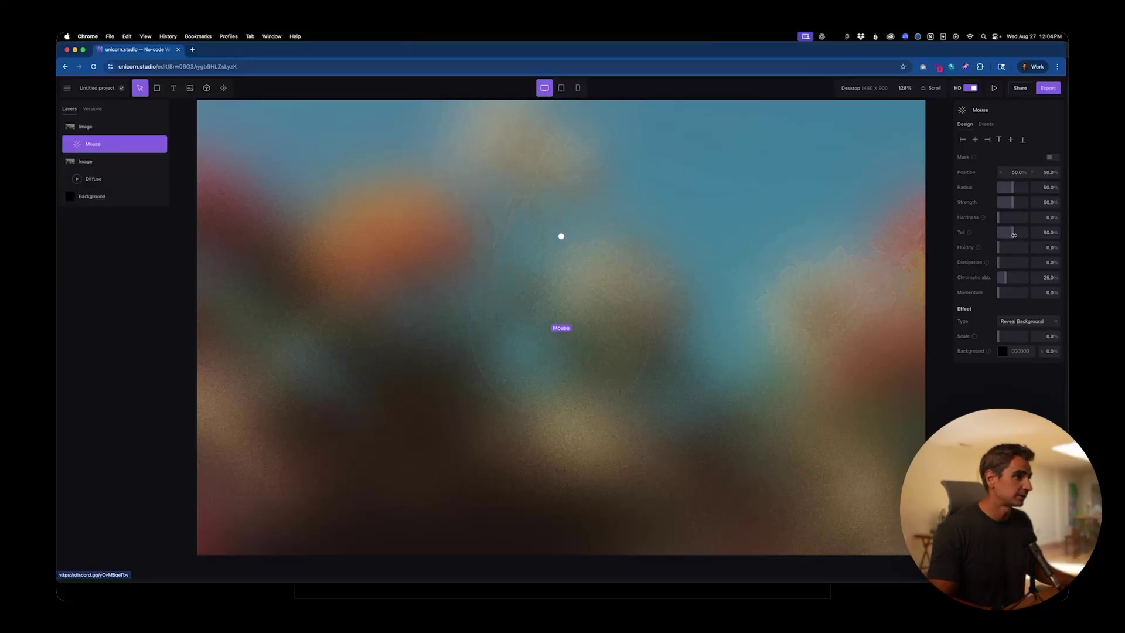
- Set the mouse reveal's tail to 100% and its radius to about 55%
left_click_drag(1015, 235, 1052, 240)
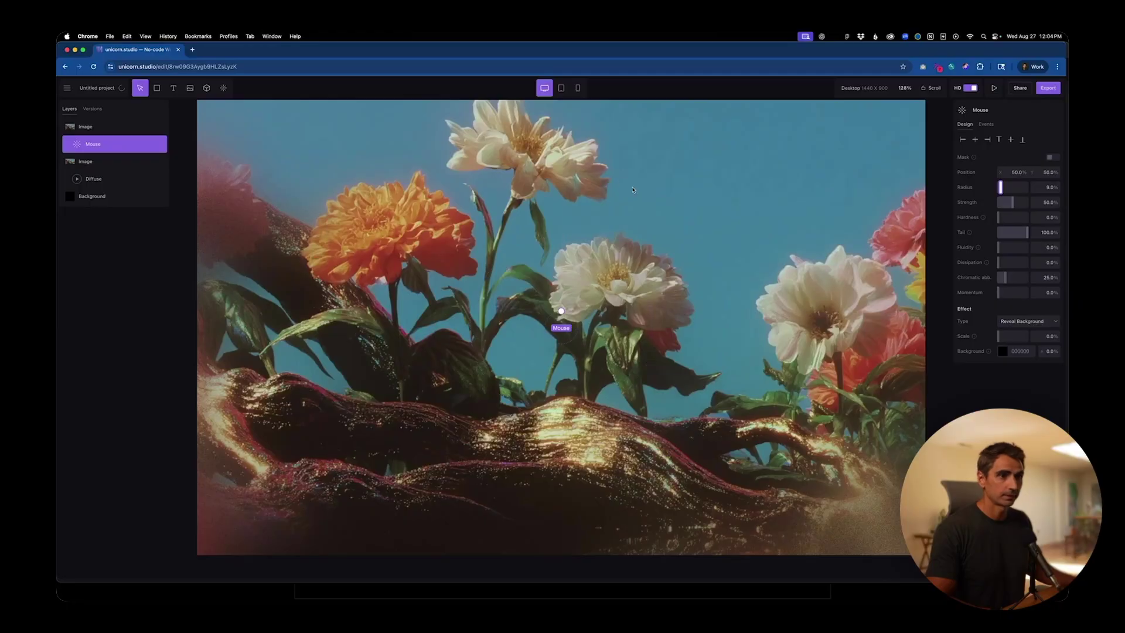
left_click(92, 69)
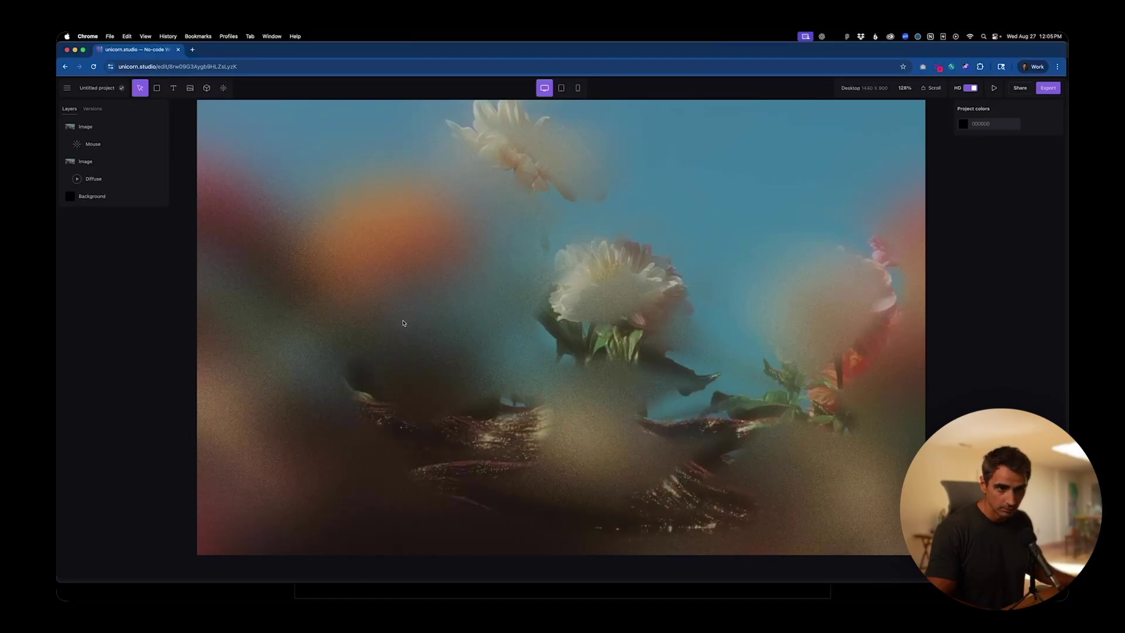
left_click(112, 143)
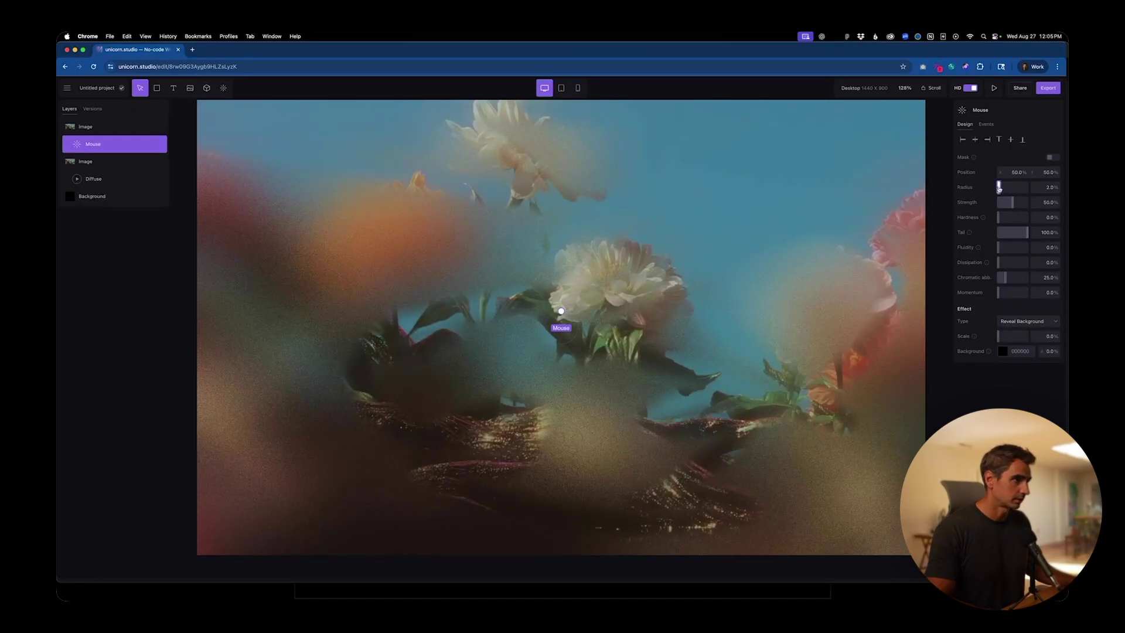
left_click_drag(1014, 190, 1013, 191)
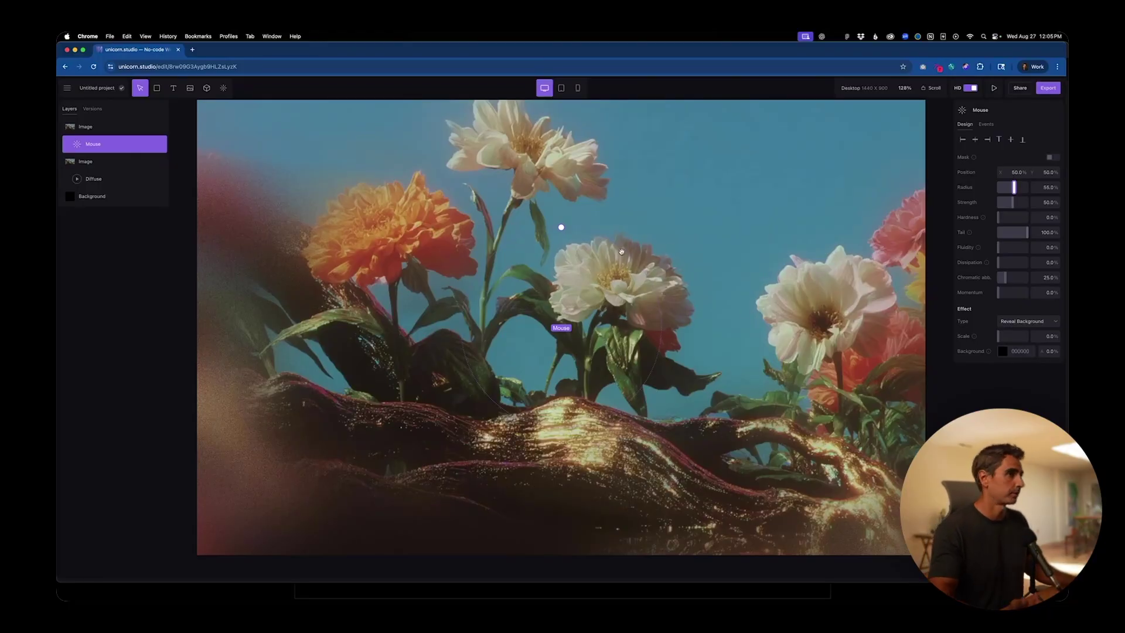
- Publish the scene from the Export panel's Embed options
left_click(1049, 88)
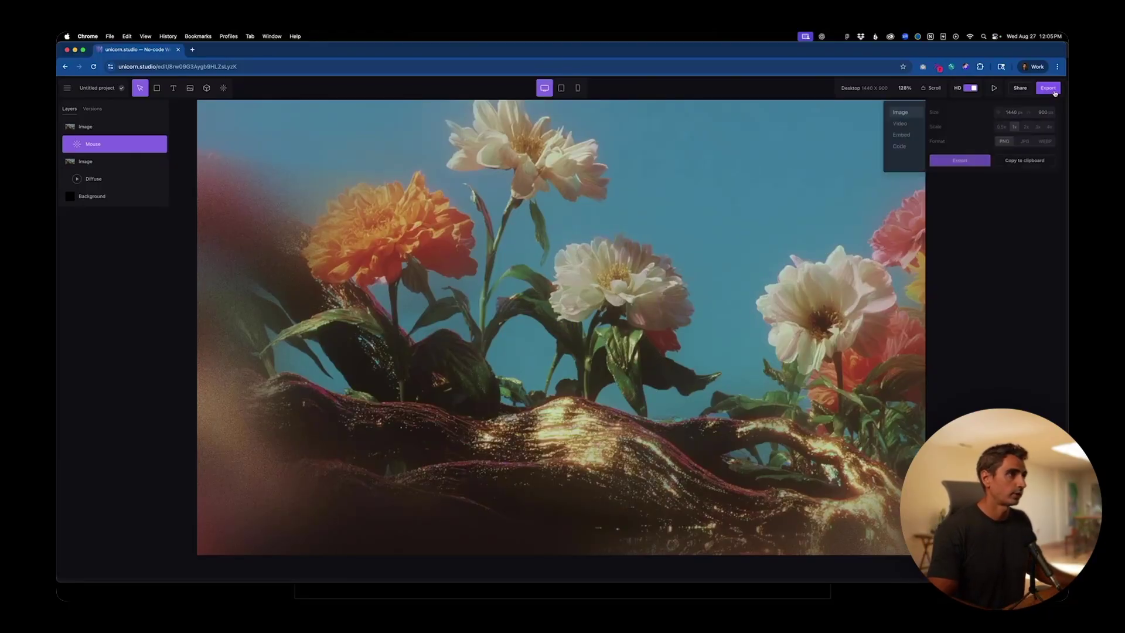
left_click(899, 135)
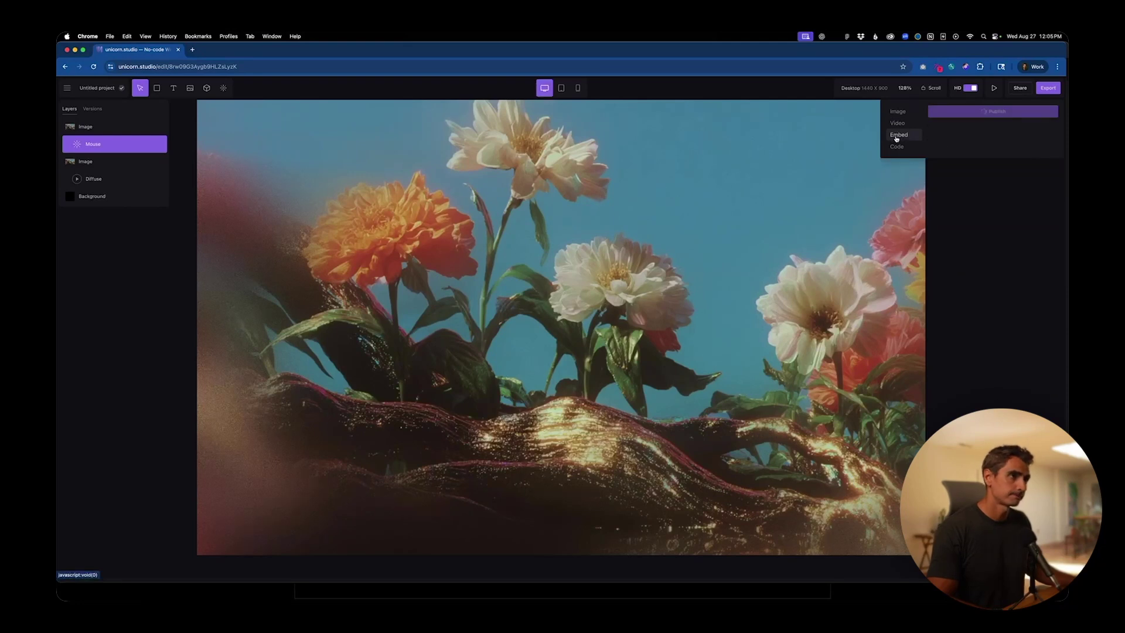
left_click(994, 306)
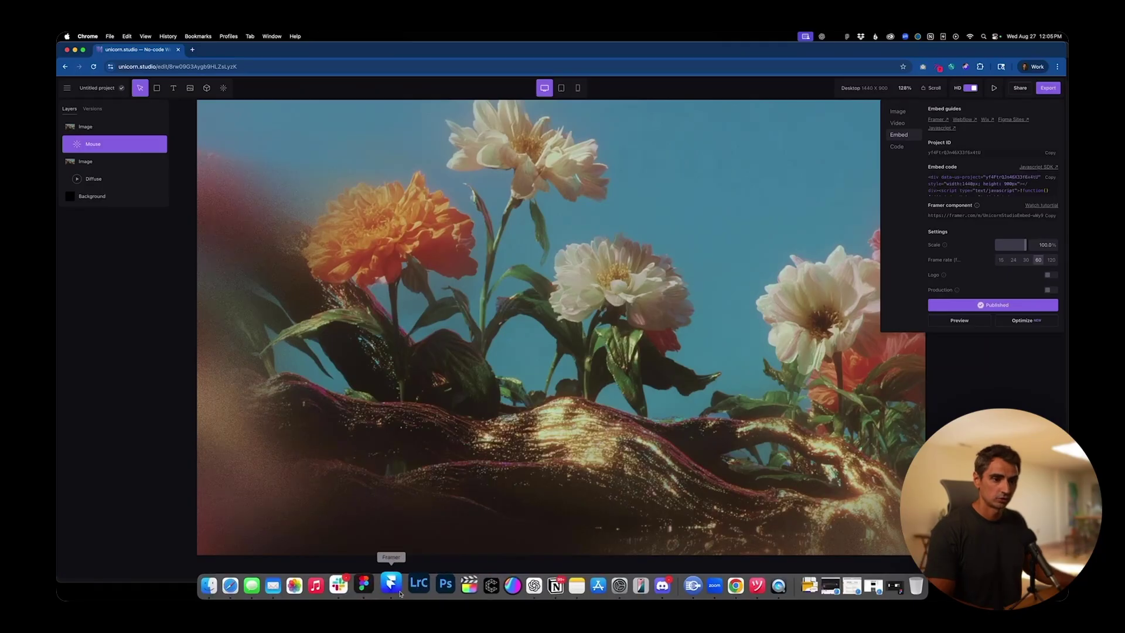
- Open the /unmask-diffuse-media-demo page in Framer and select the hero's Background layer
left_click(401, 593)
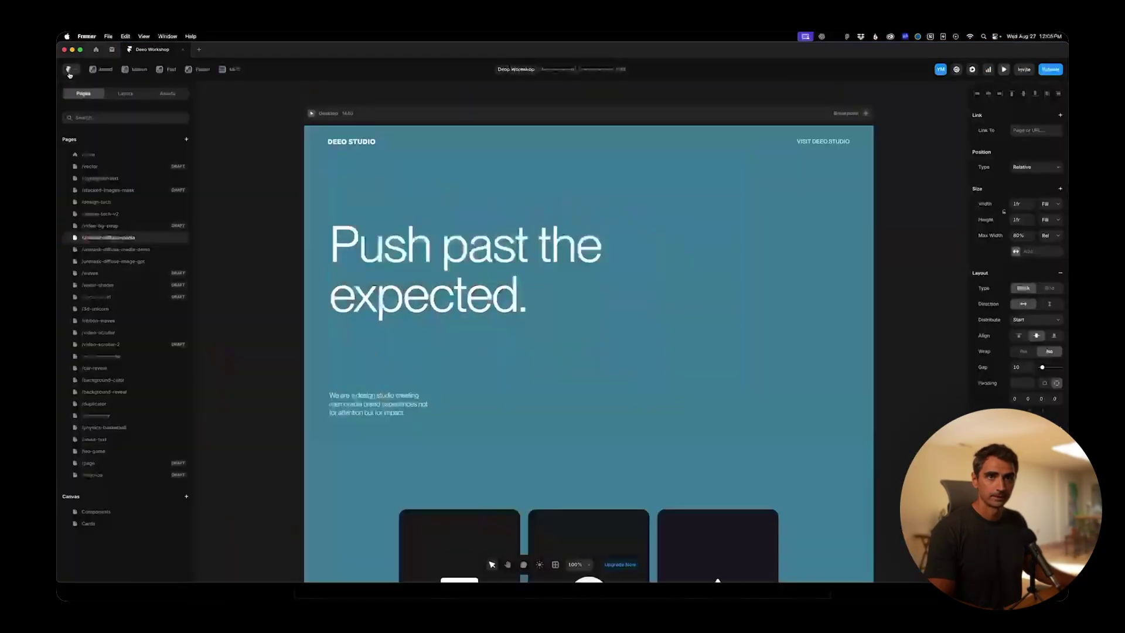
left_click(132, 250)
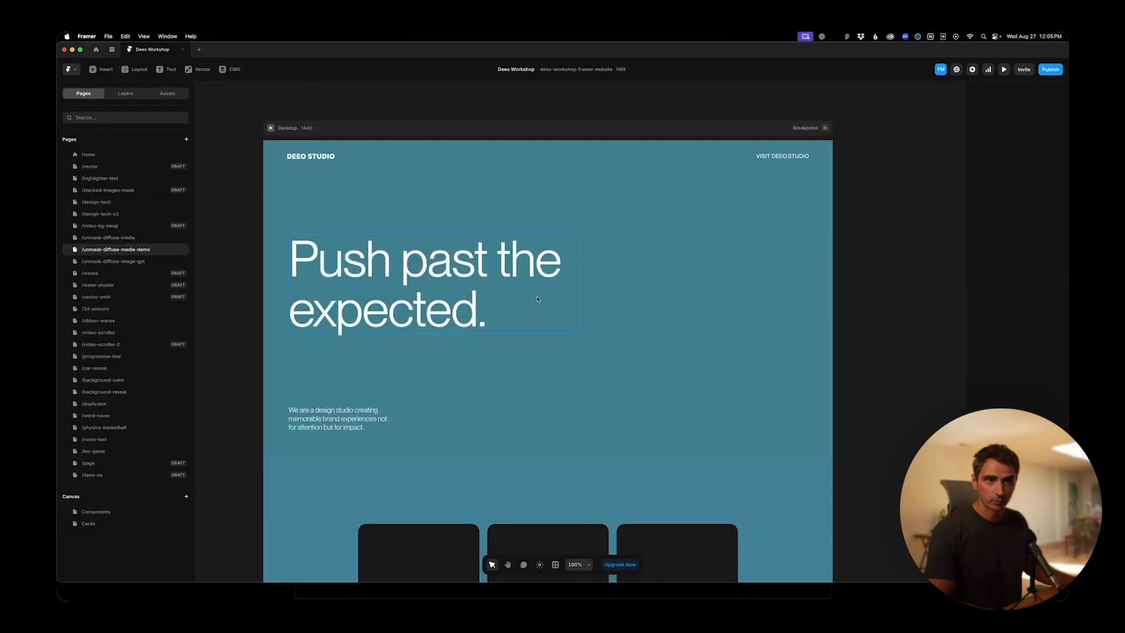
left_click(134, 96)
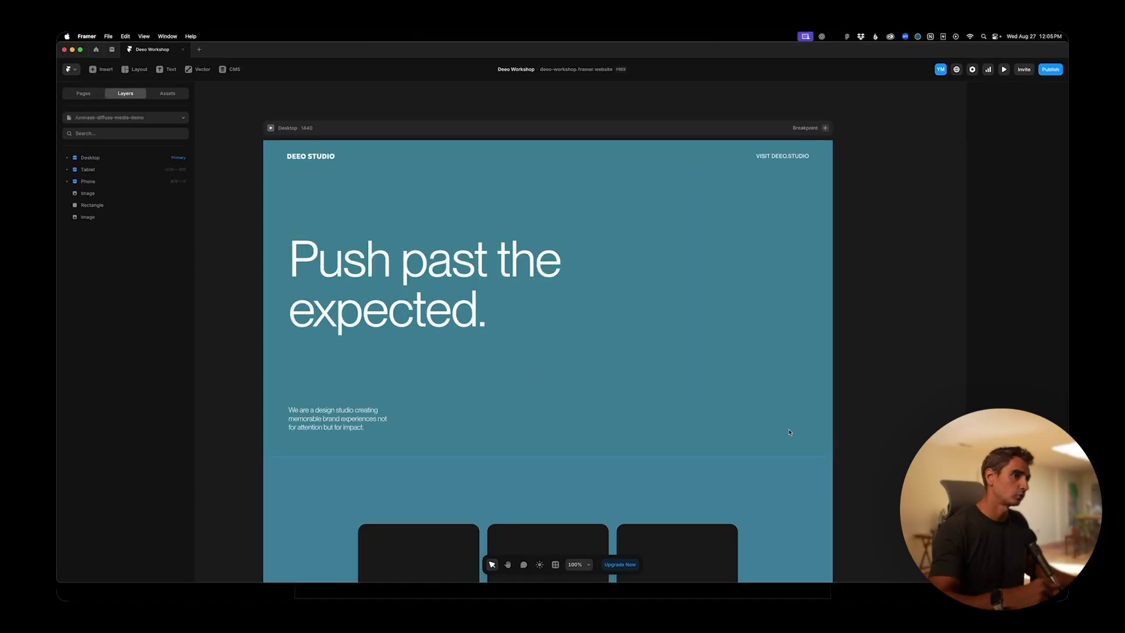
left_click(647, 428)
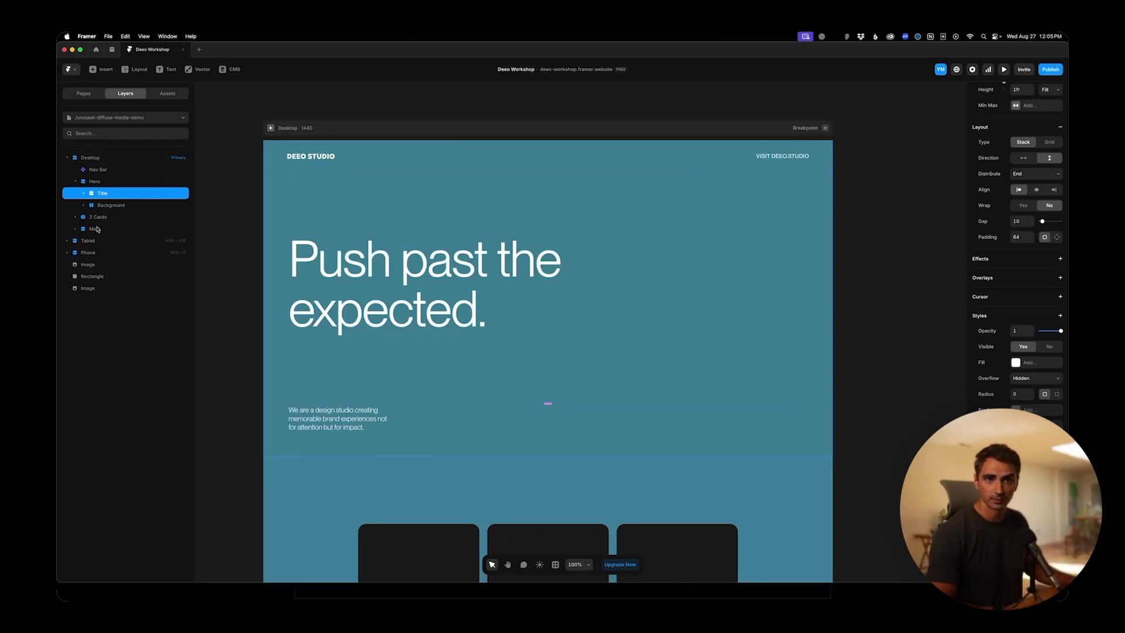
left_click(93, 182)
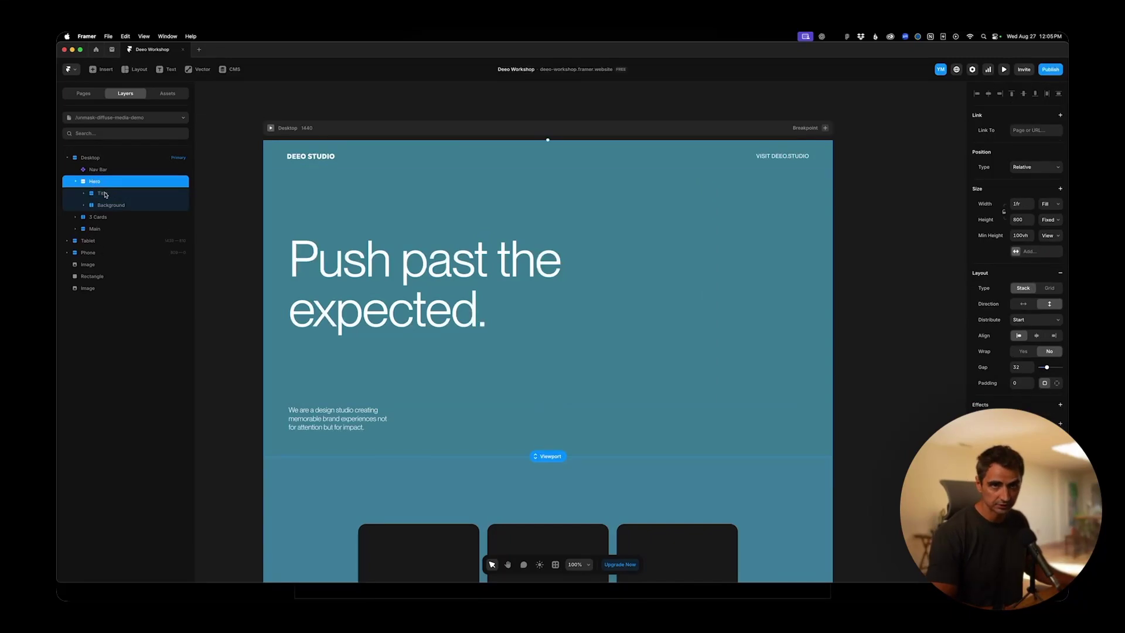
left_click(105, 194)
left_click(109, 206)
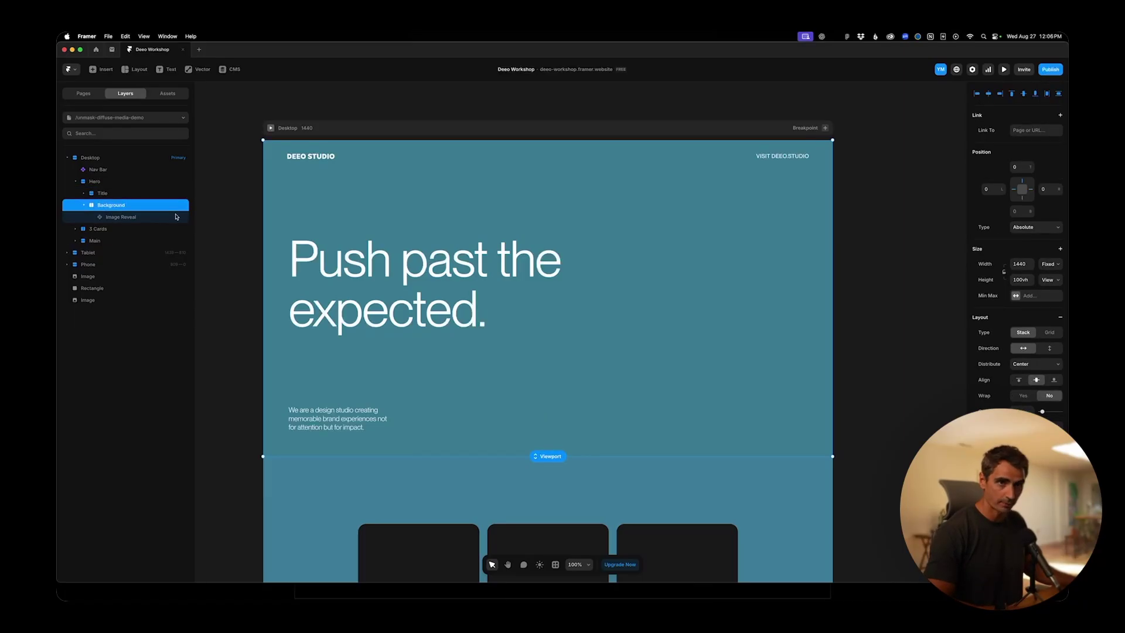
- Paste a Unicorn Studio Embed into the hero's Background, sized Fill width and height
key("cmd+v")
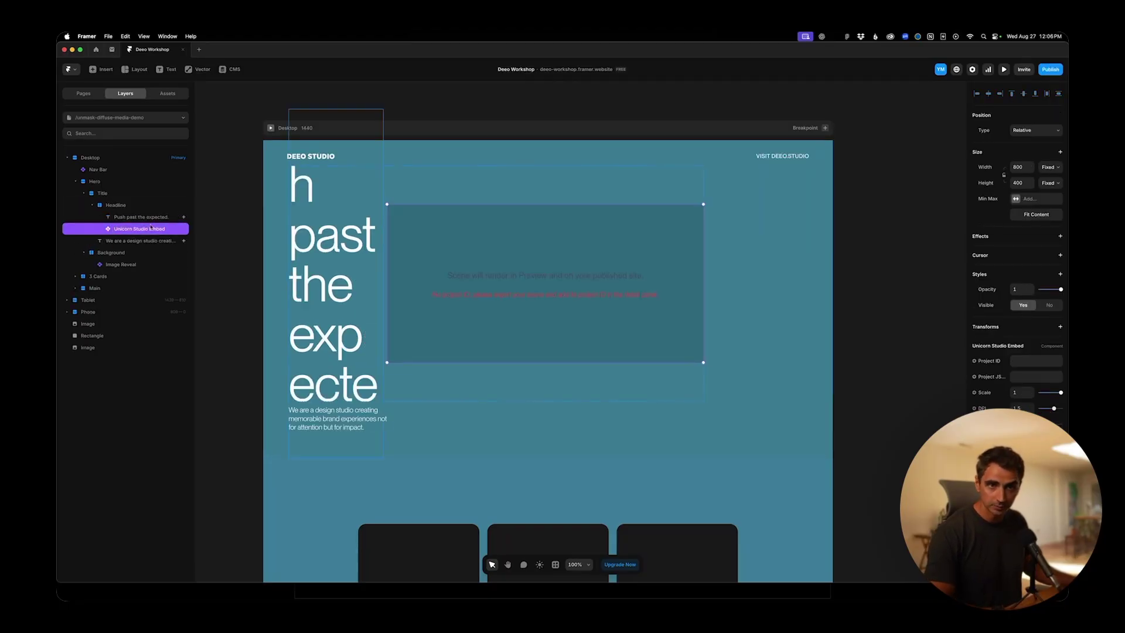
left_click_drag(139, 230, 119, 271)
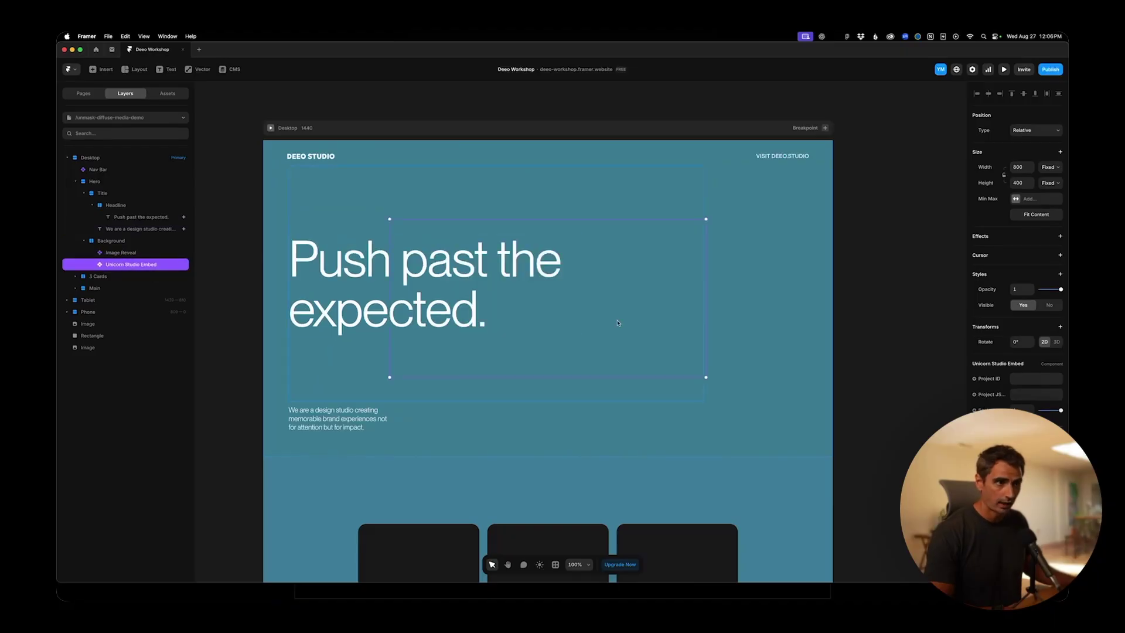
left_click(1023, 168)
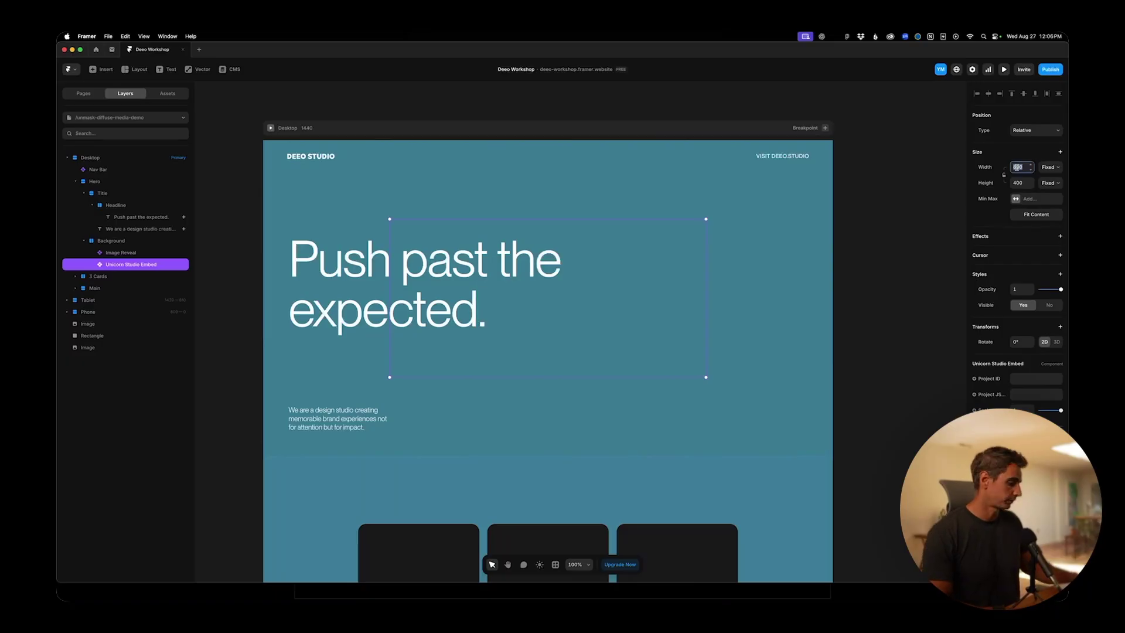
left_click(1049, 167)
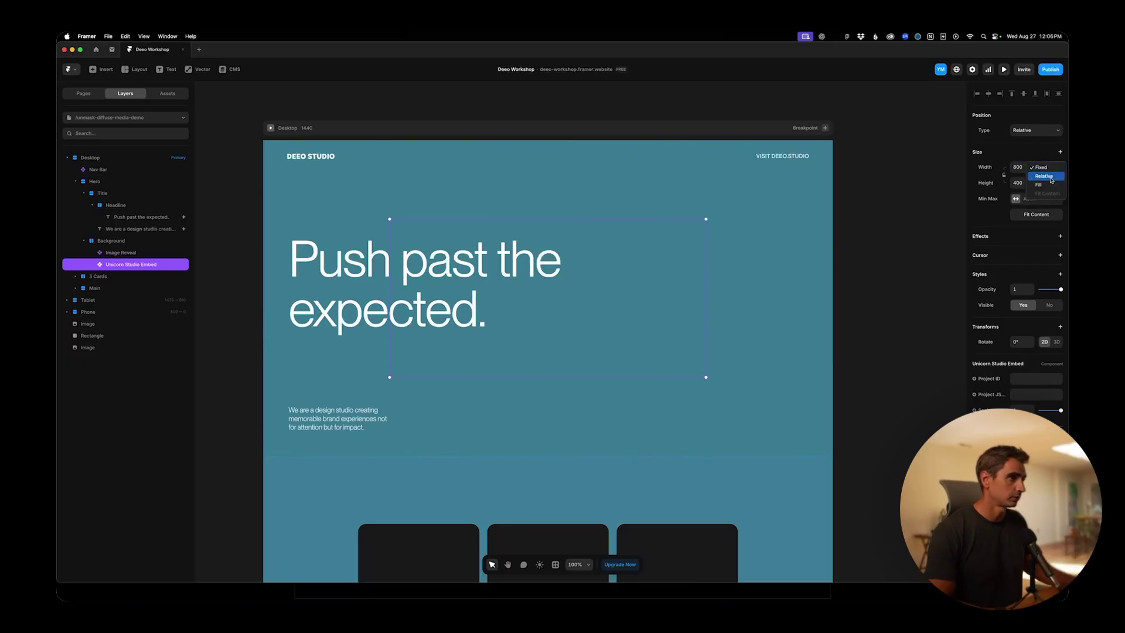
left_click(1038, 184)
left_click(1049, 182)
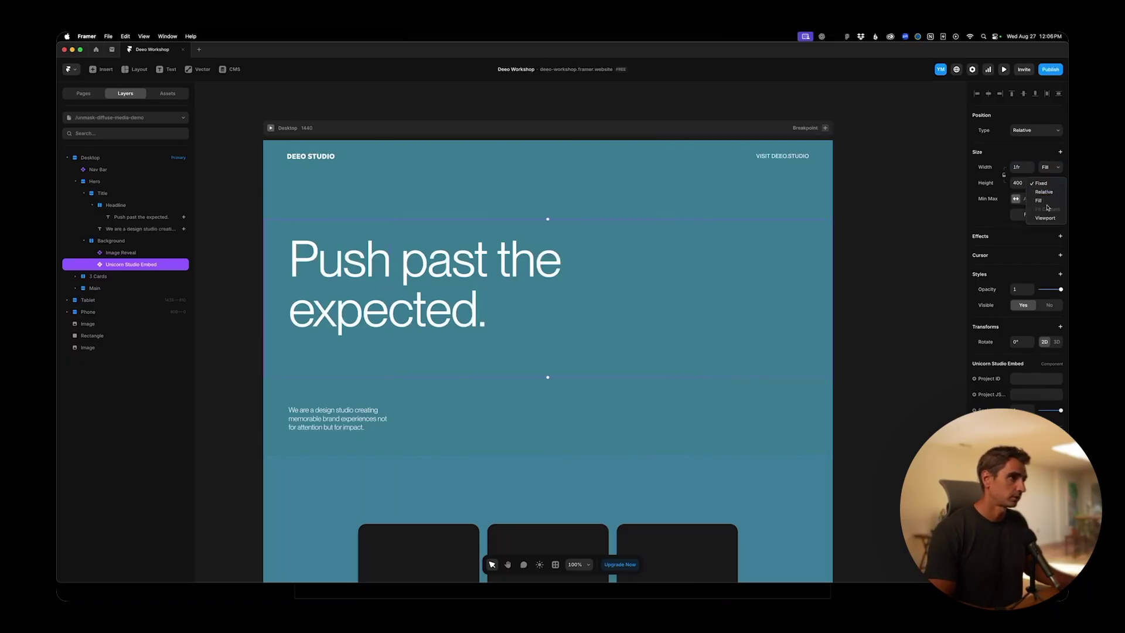
left_click(1047, 202)
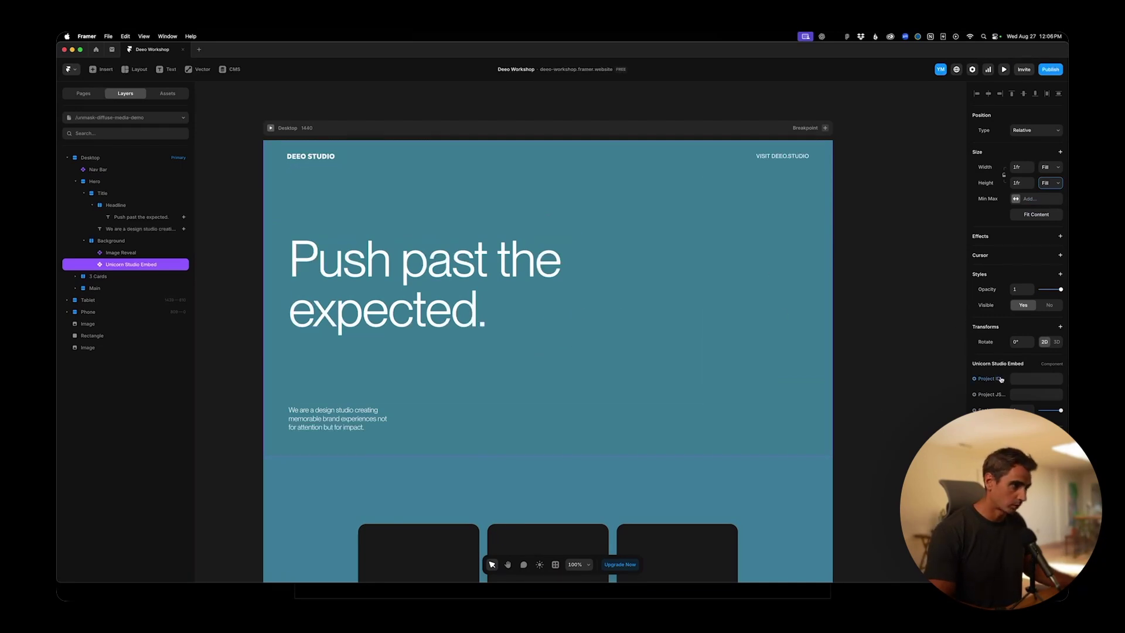
- Copy the published scene's Project ID from Unicorn Studio for the embed
left_click(1025, 380)
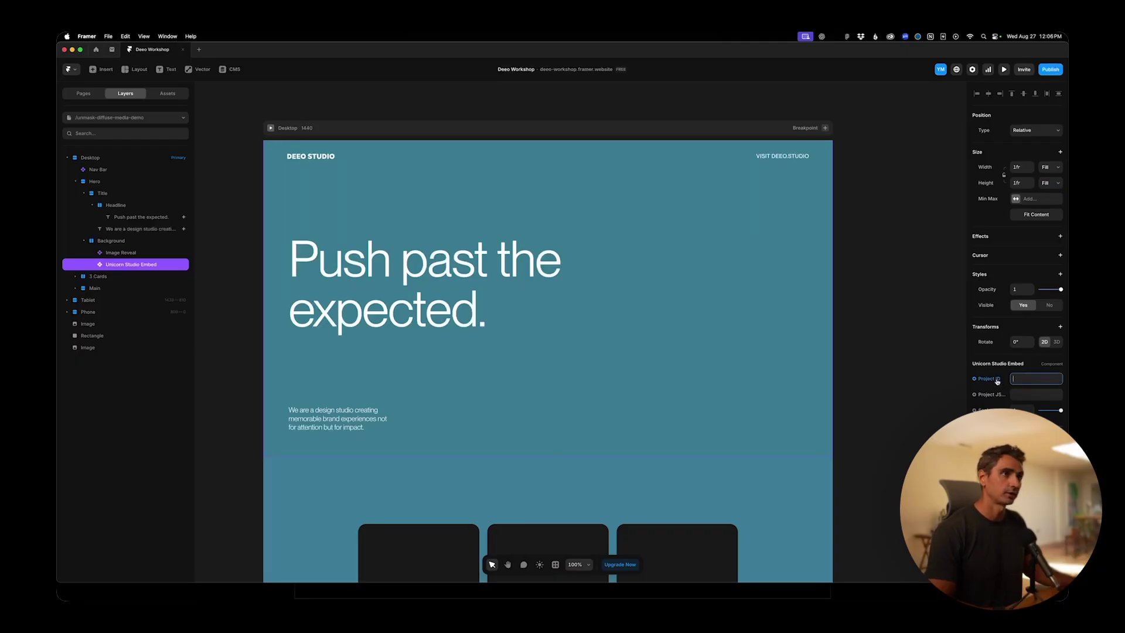
key("super+Tab")
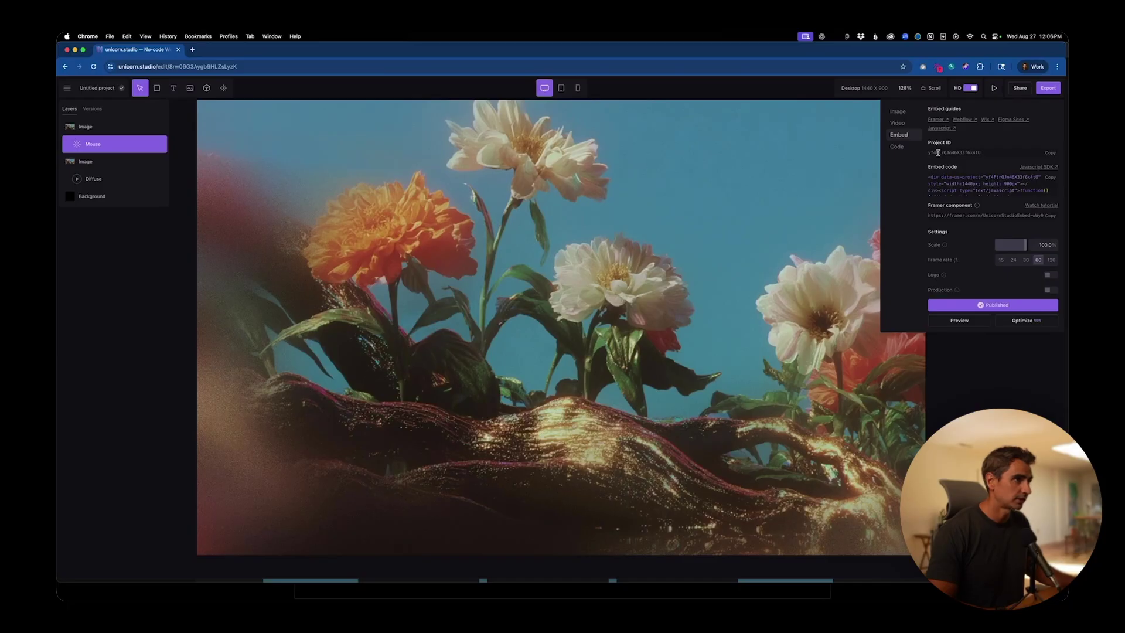
left_click(1050, 154)
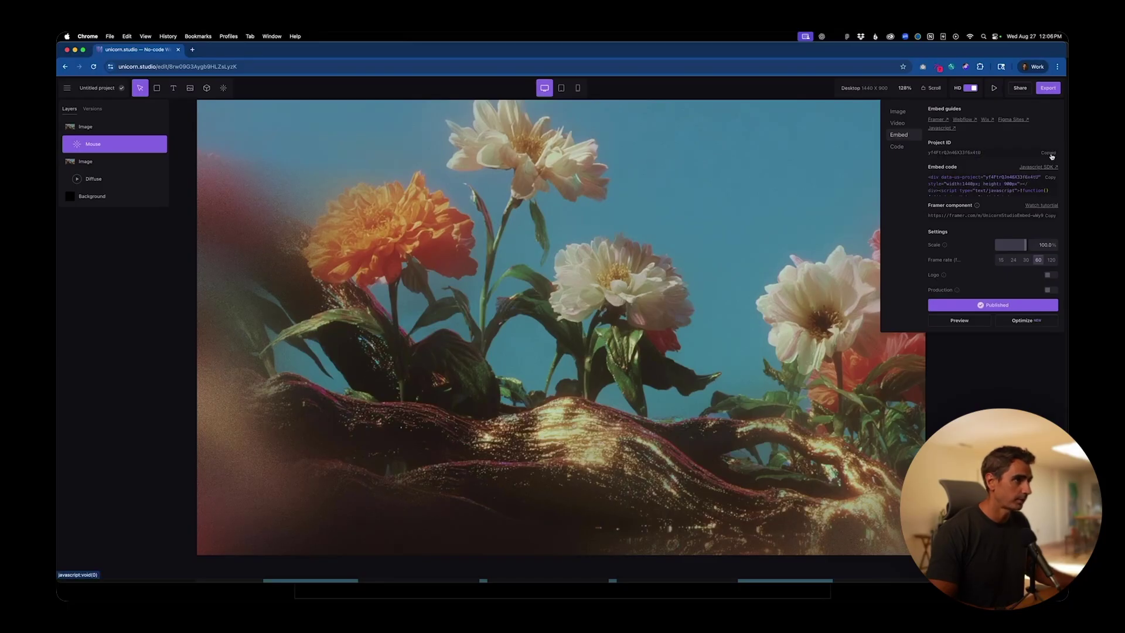
key("super+Tab")
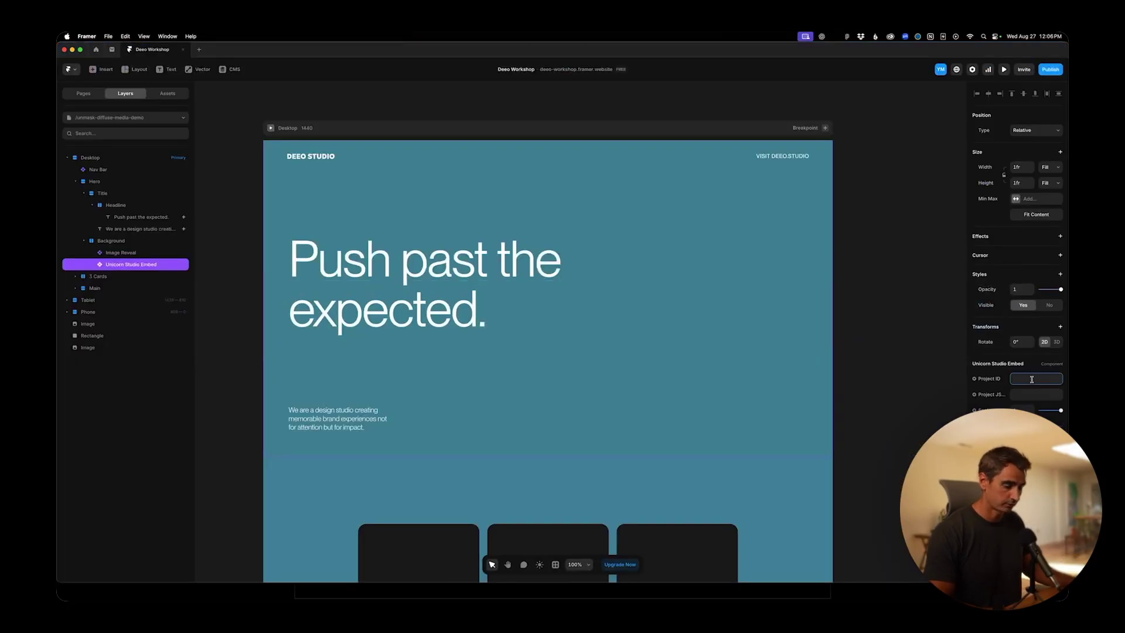
- Paste the copied project ID into the Unicorn Studio Embed's Project ID field
key("super+v")
key("Tab")
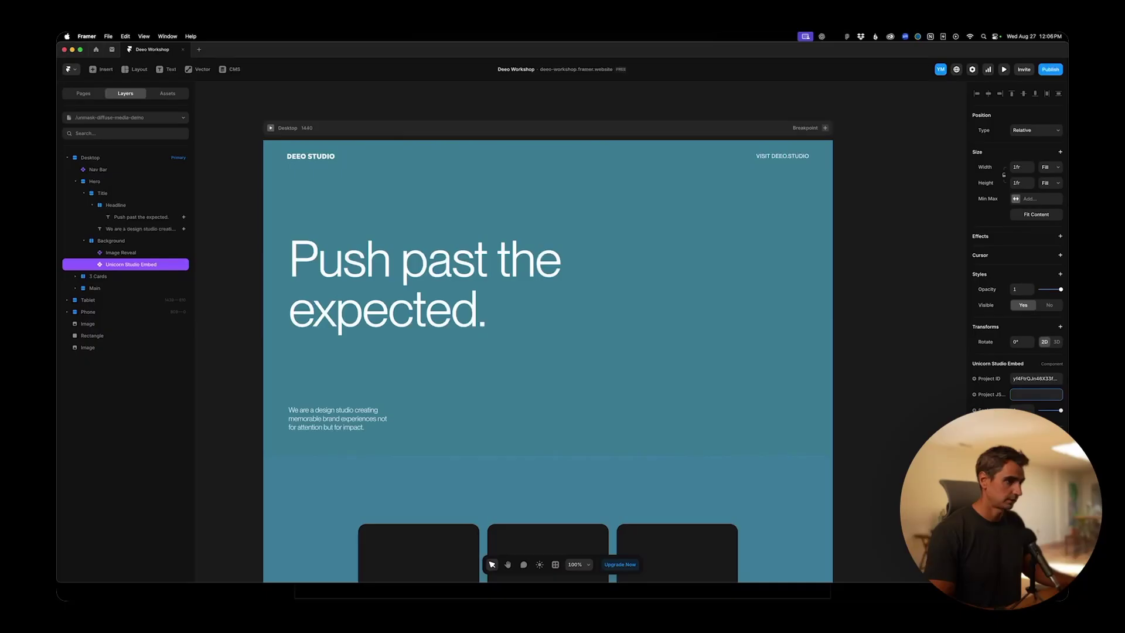
left_click(836, 373)
left_click(766, 342)
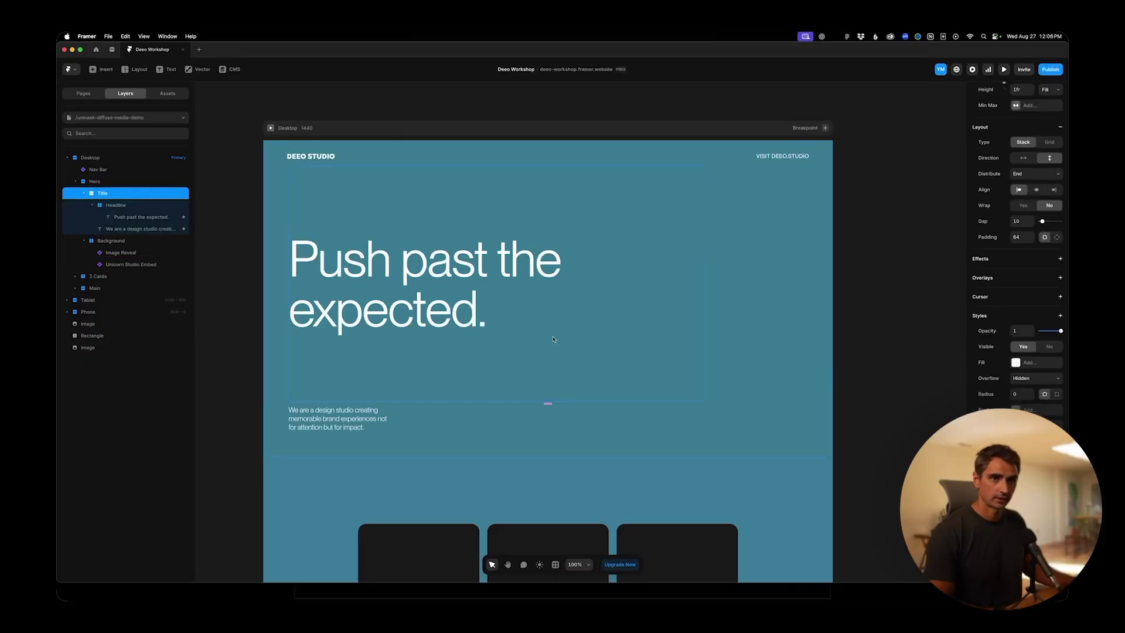
- Hide the Image Reveal layer to check the embed, then make it visible again
left_click(140, 260)
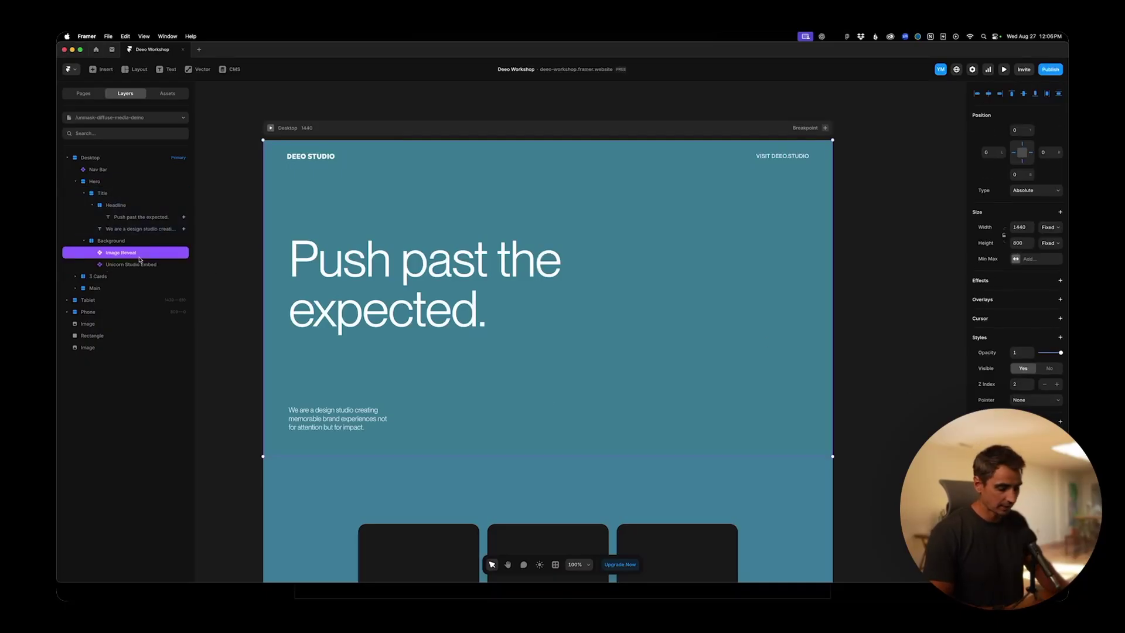
key("super+shift+h")
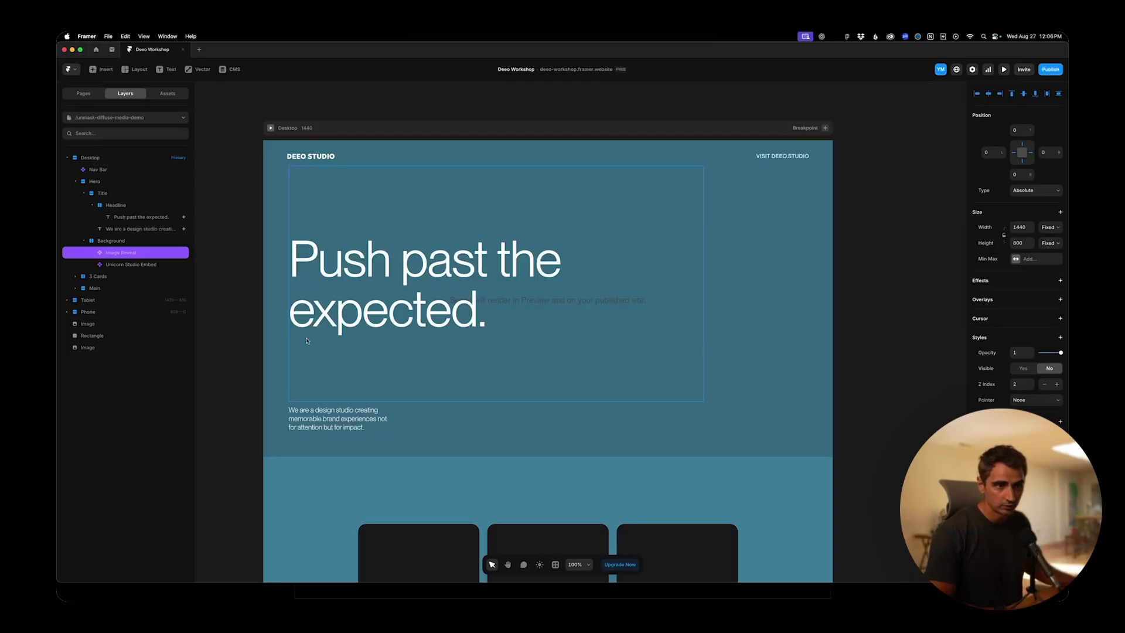
left_click(131, 264)
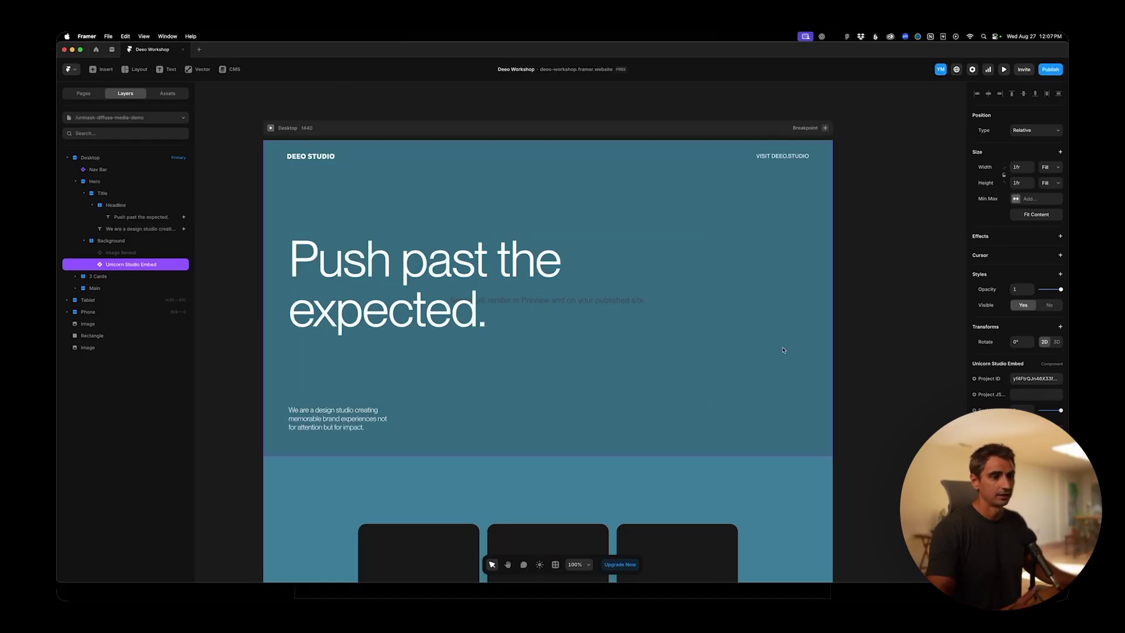
left_click(906, 425)
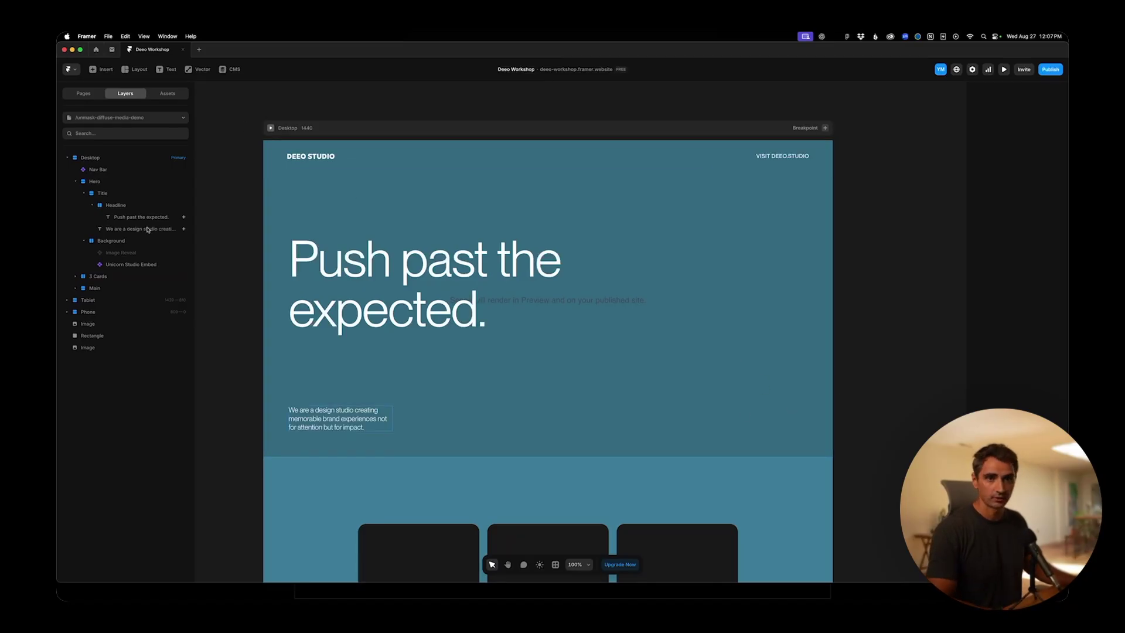
left_click(121, 253)
key("super+shift+h")
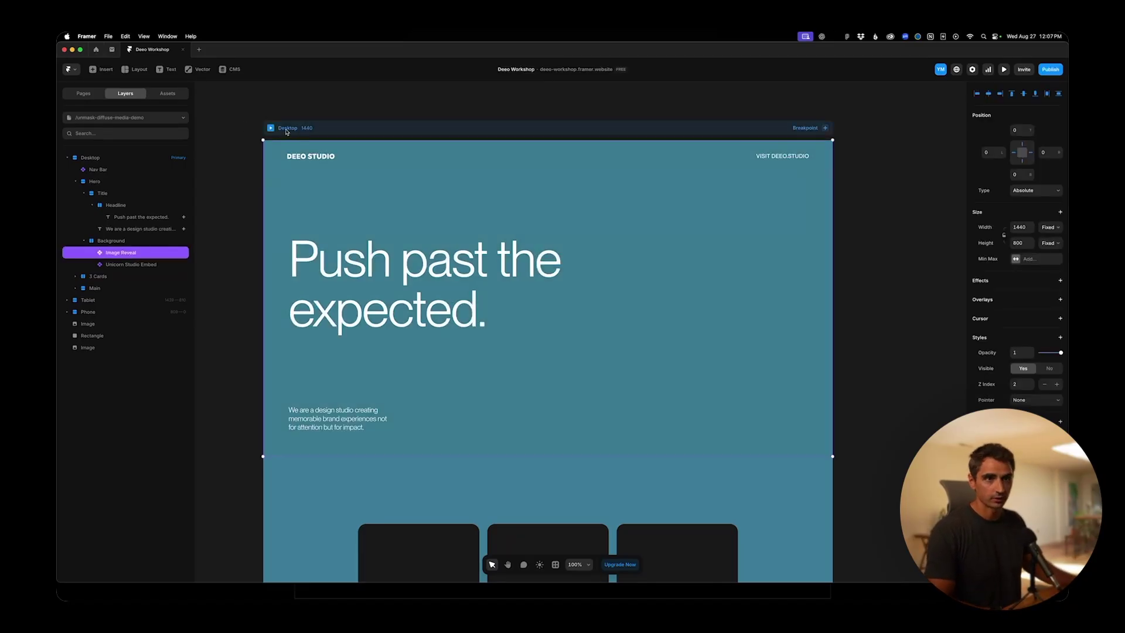
- Preview the page and scroll through it to see the flower diffuse-reveal behind the hero headline
key("super+p")
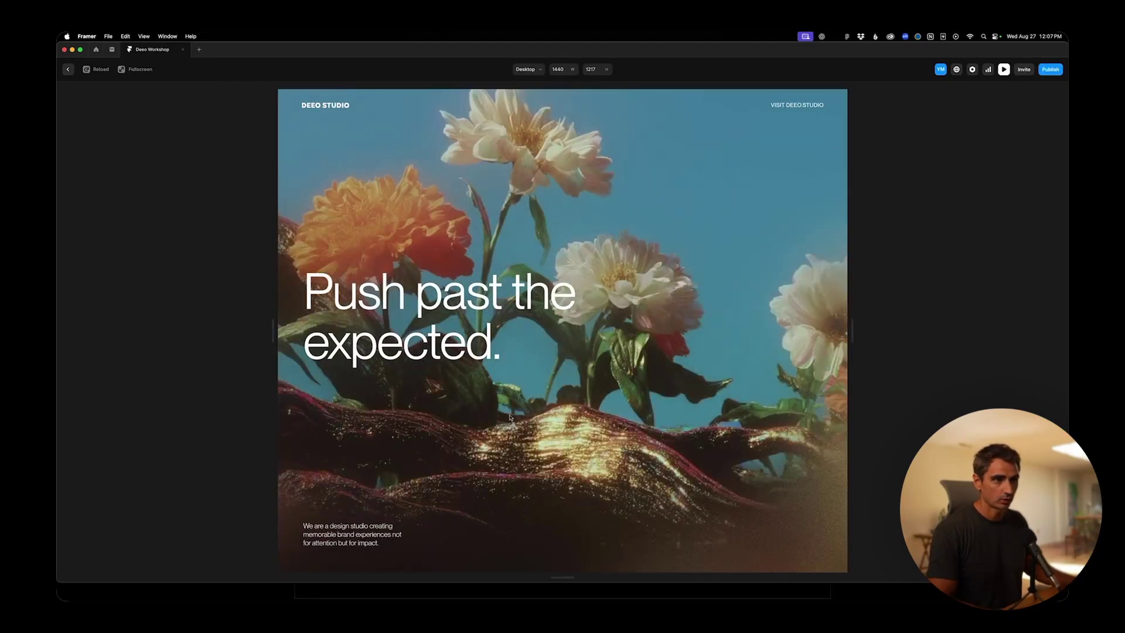
scroll(510, 417, "down", 10)
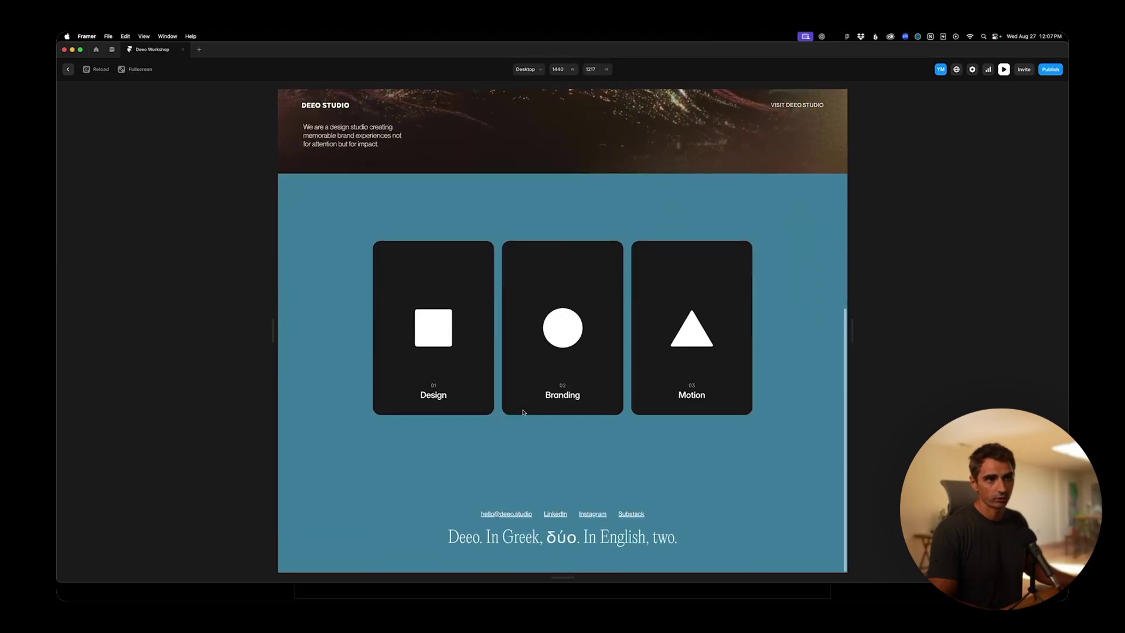
scroll(523, 412, "up", 10)
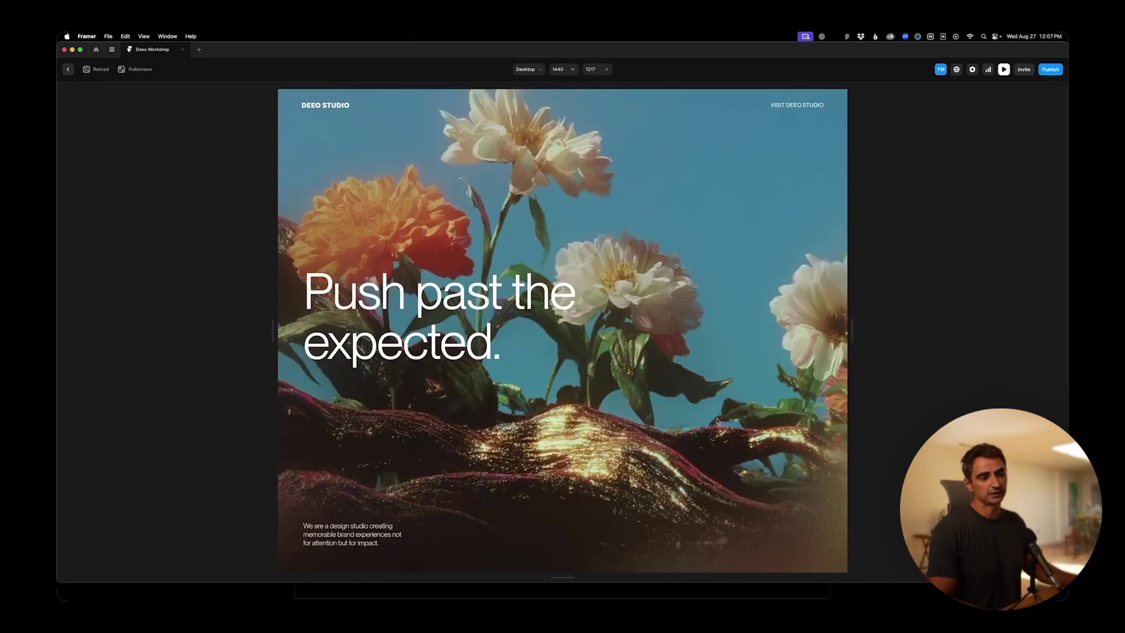
- In Unicorn Studio, replace the flower image on both Image layers with the freckled woman portrait
mouse_move(680, 596)
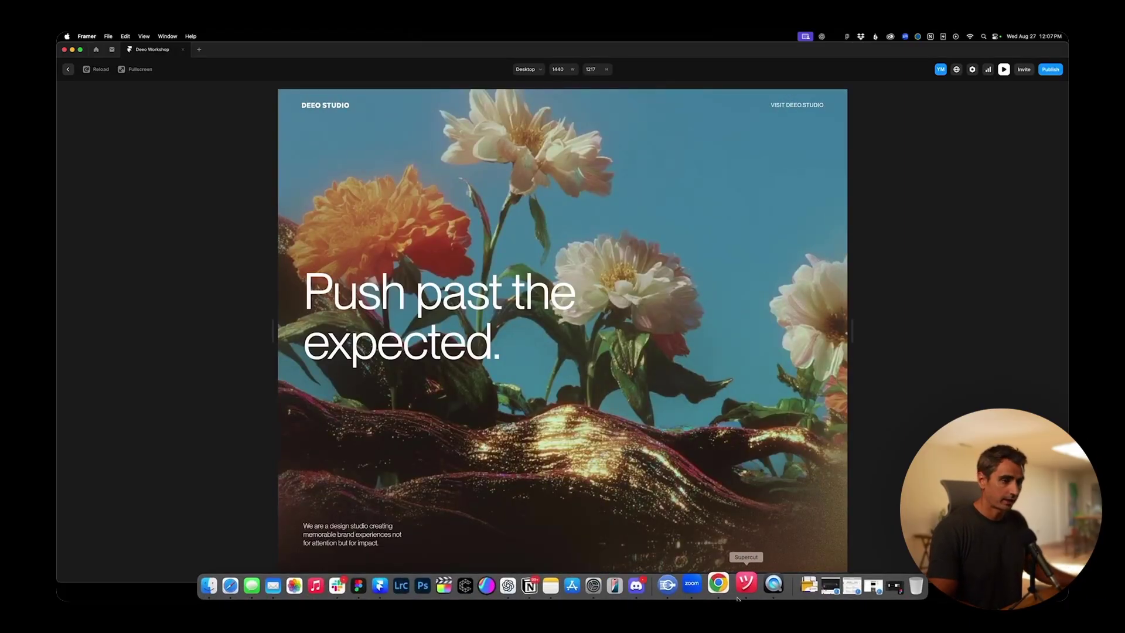
left_click(718, 584)
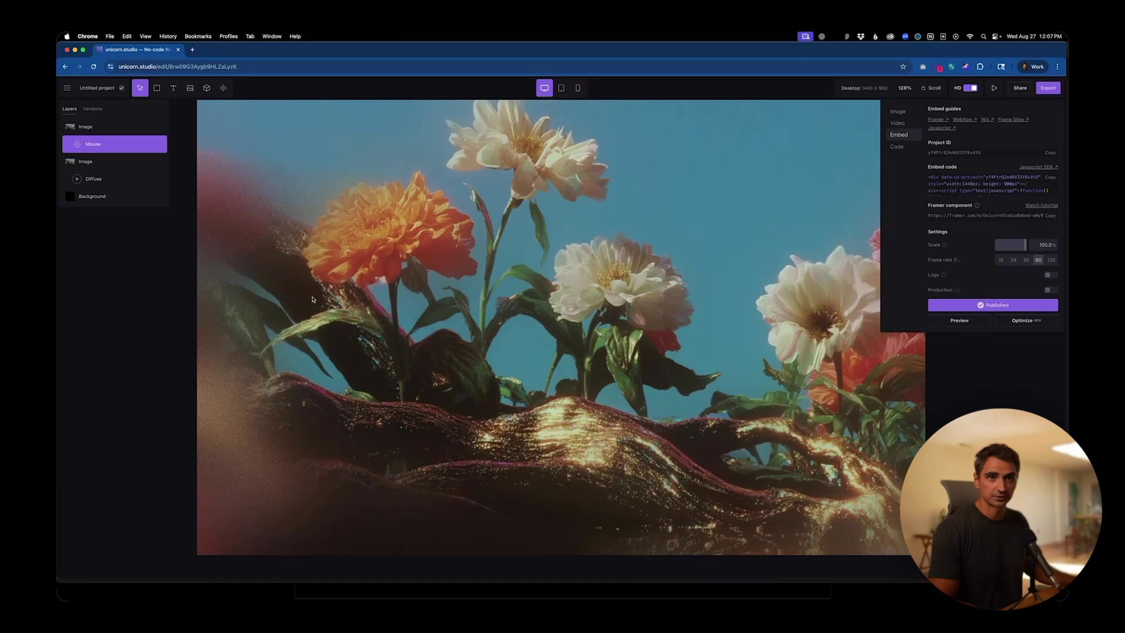
left_click(87, 161)
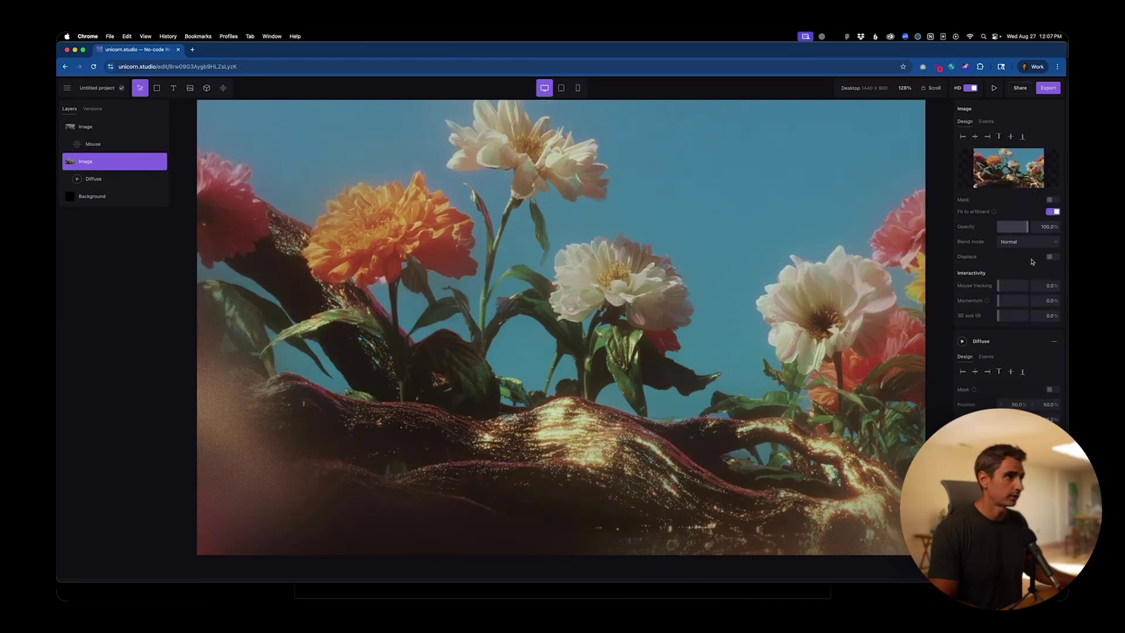
left_click(1001, 168)
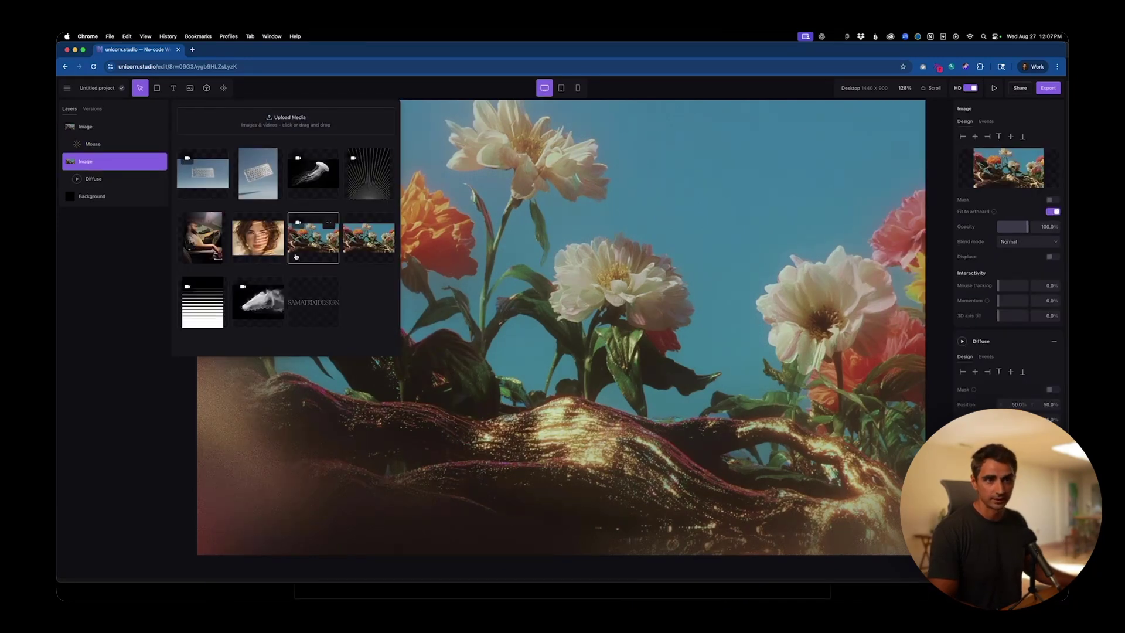
left_click(251, 233)
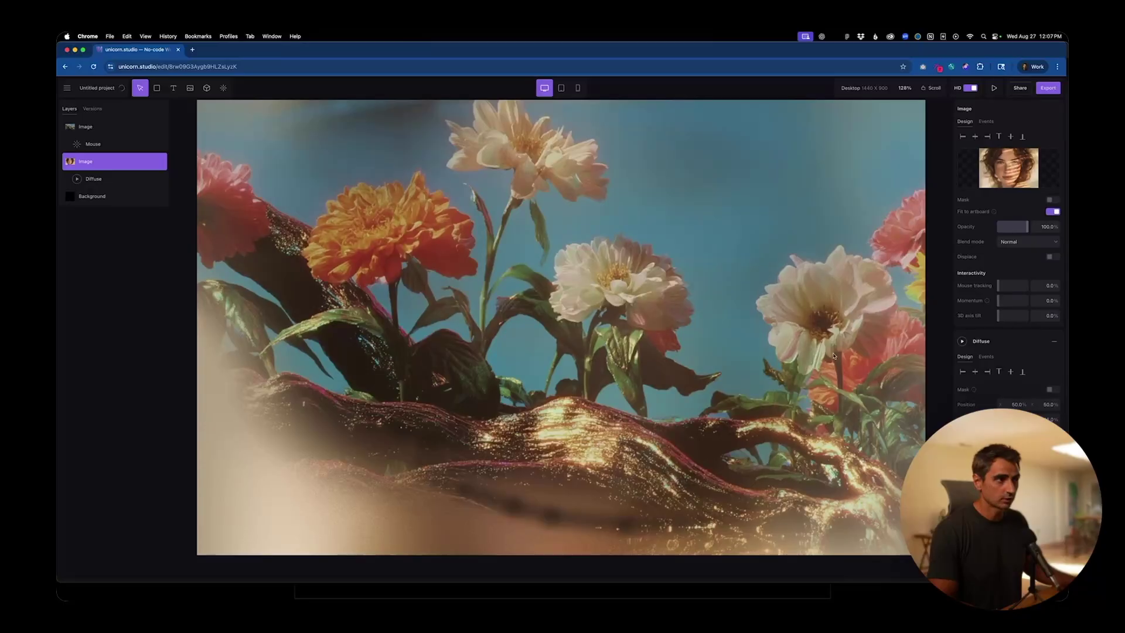
left_click(105, 126)
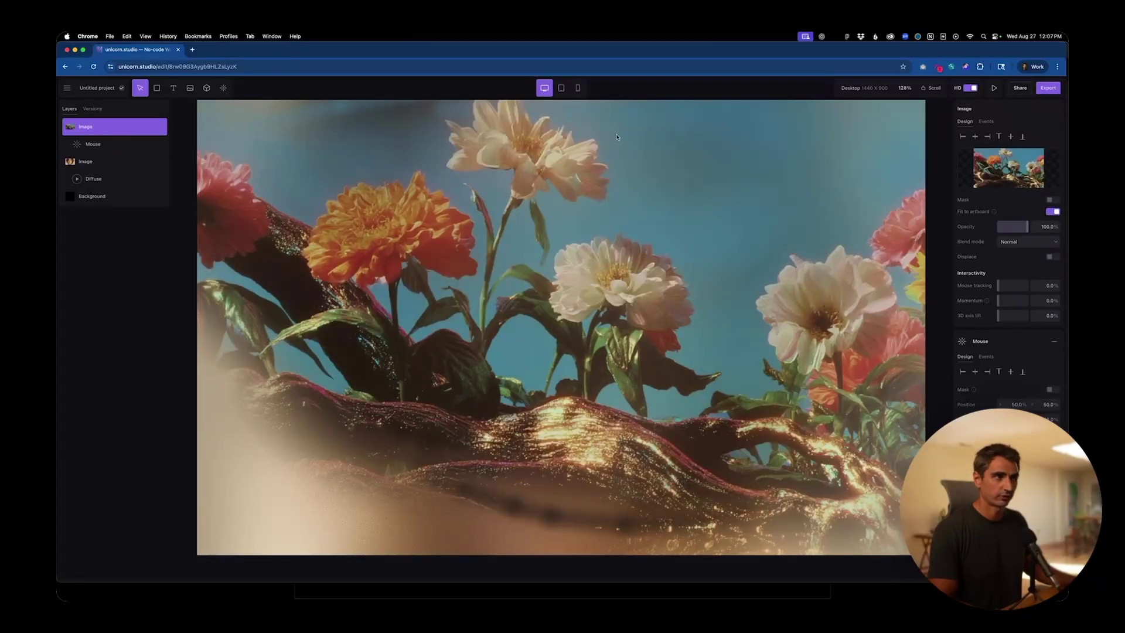
left_click(1006, 166)
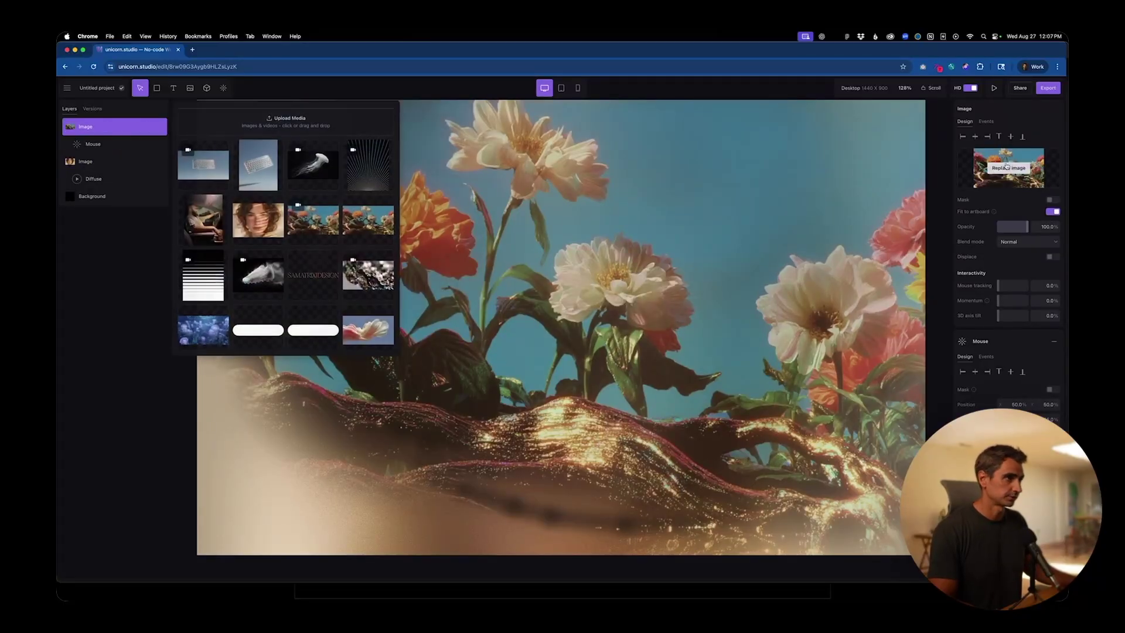
left_click(258, 221)
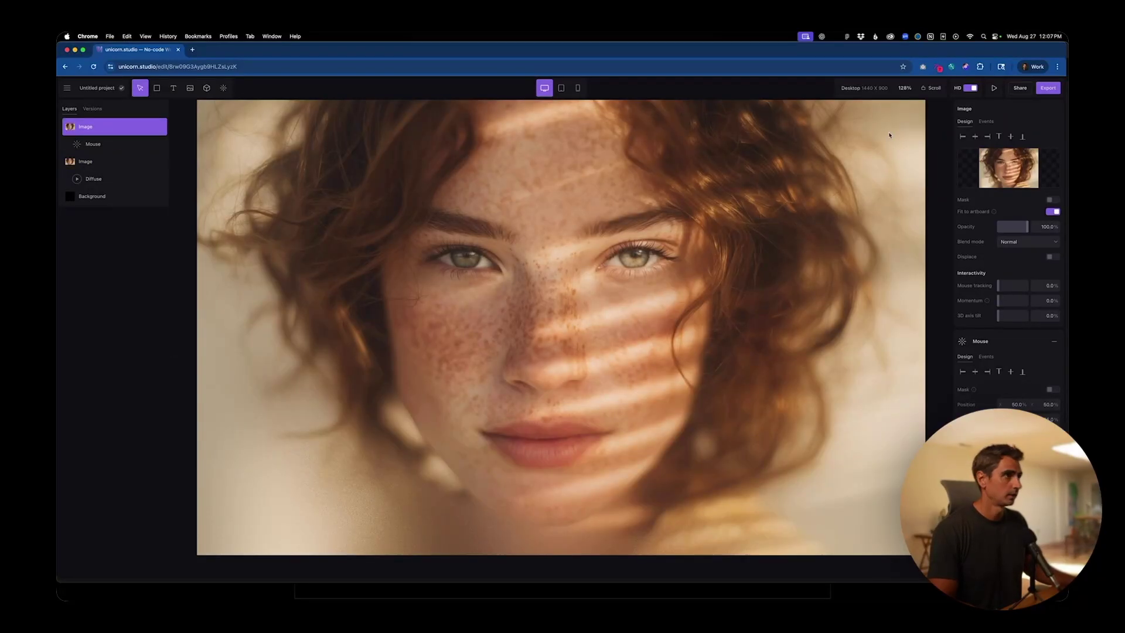
- Republish the updated Unicorn Studio project from the Export embed settings
left_click(1048, 88)
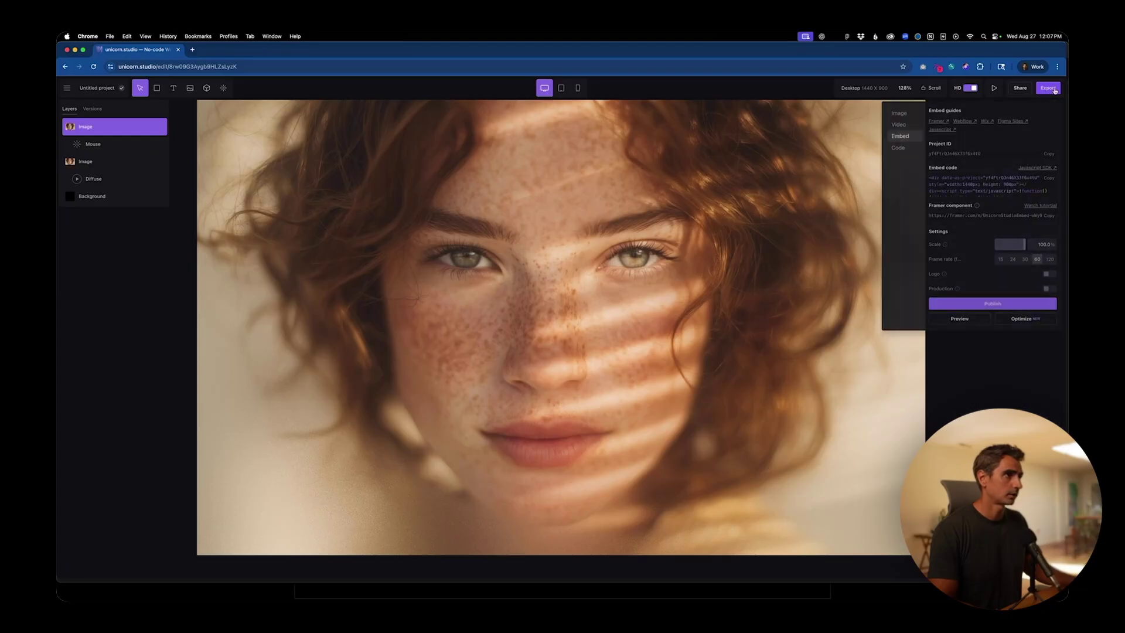
left_click(995, 306)
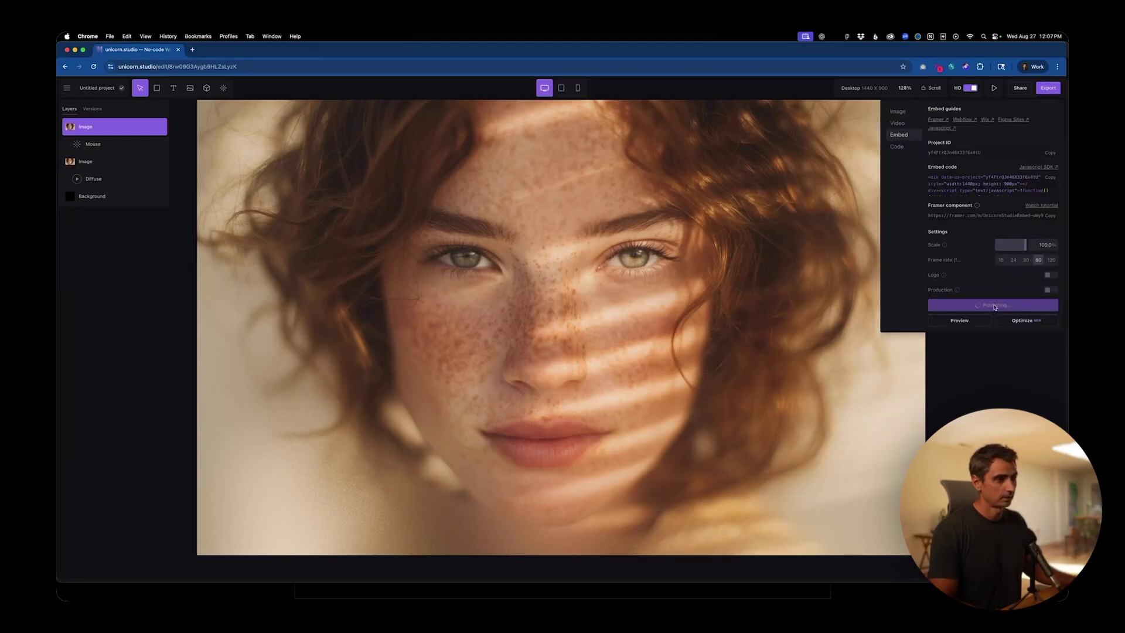
key("super+Tab")
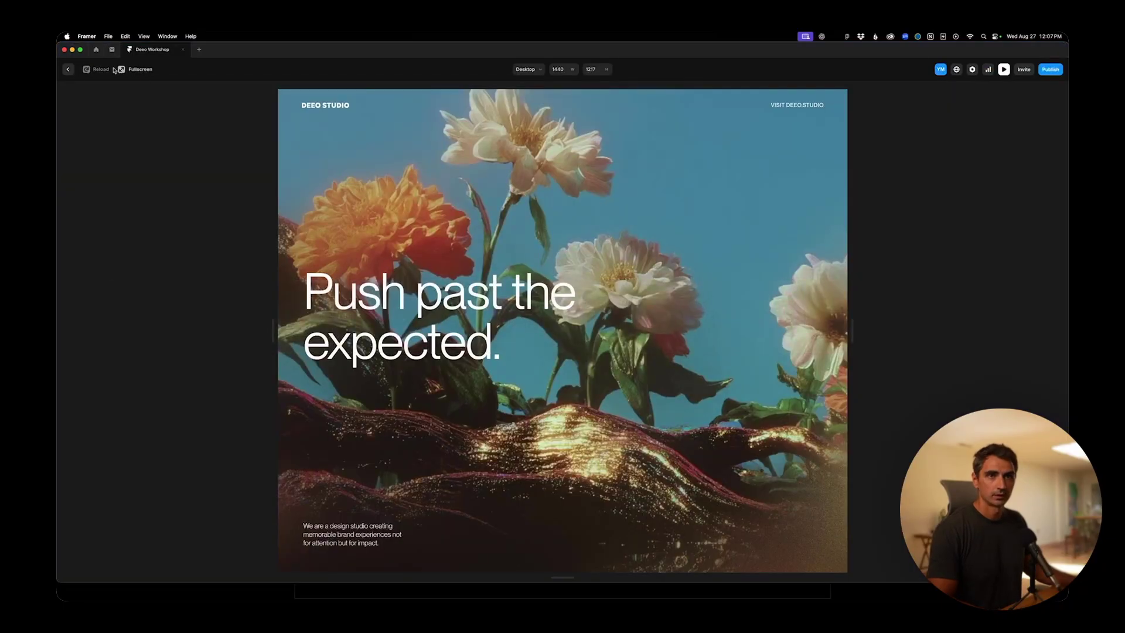
- Reload the Framer preview so the hero shows the grainy freckled portrait instead of flowers
left_click(101, 74)
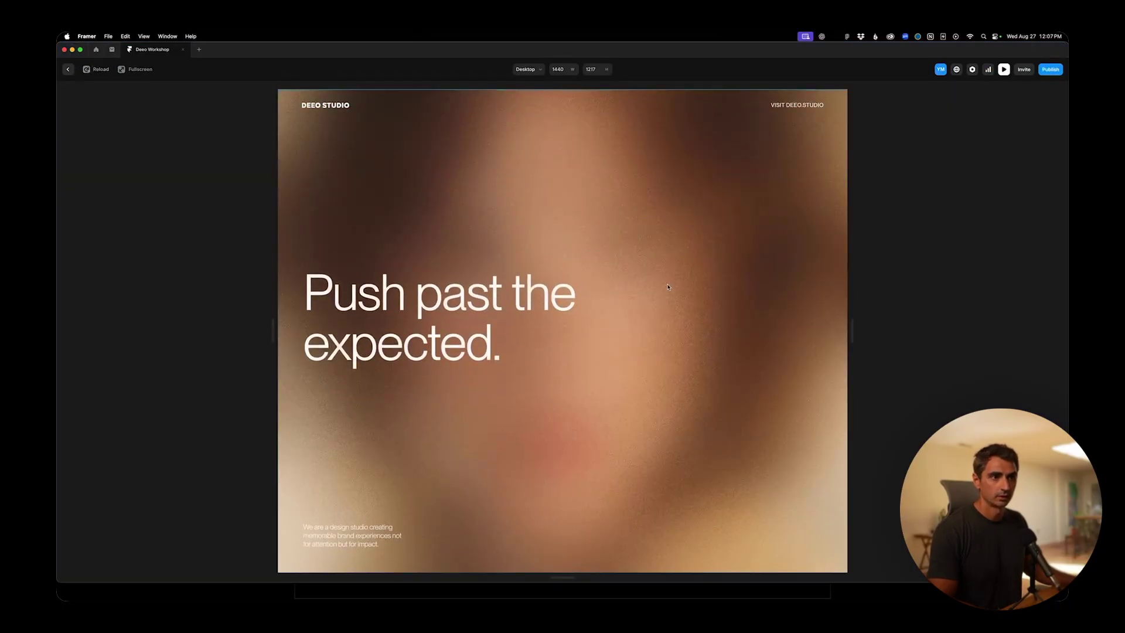